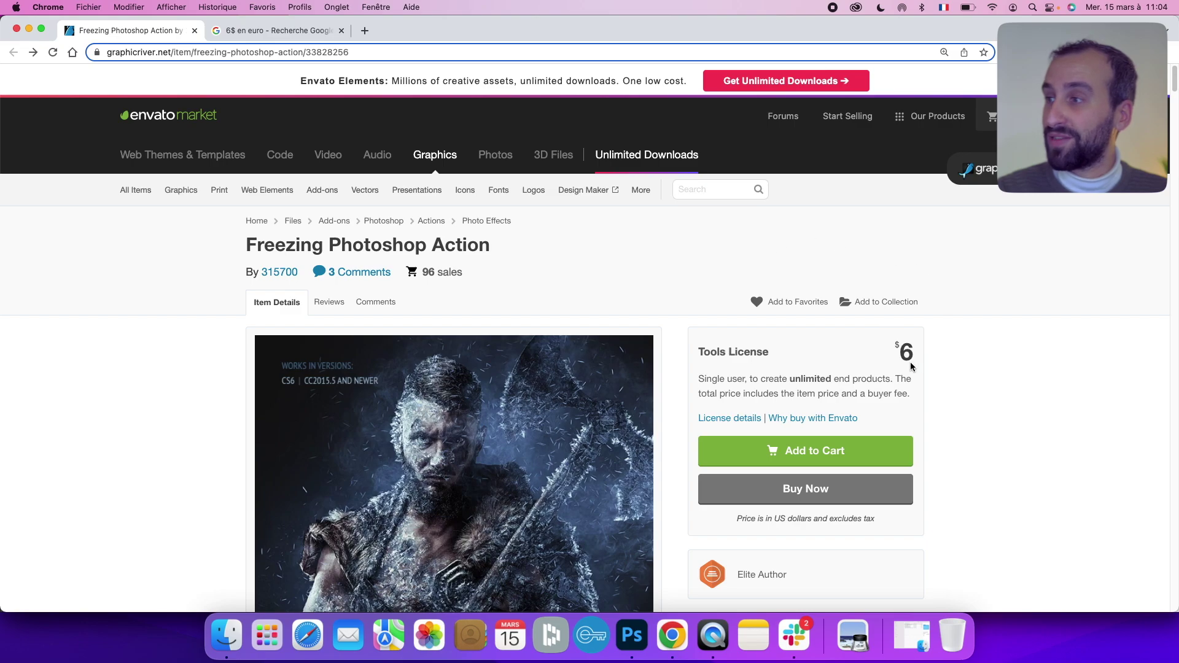
Check the euro conversion of $6, then return to the Freezing Photoshop Action item and view its purchase options
{"action": "left_click", "coordinate": [298, 31]}
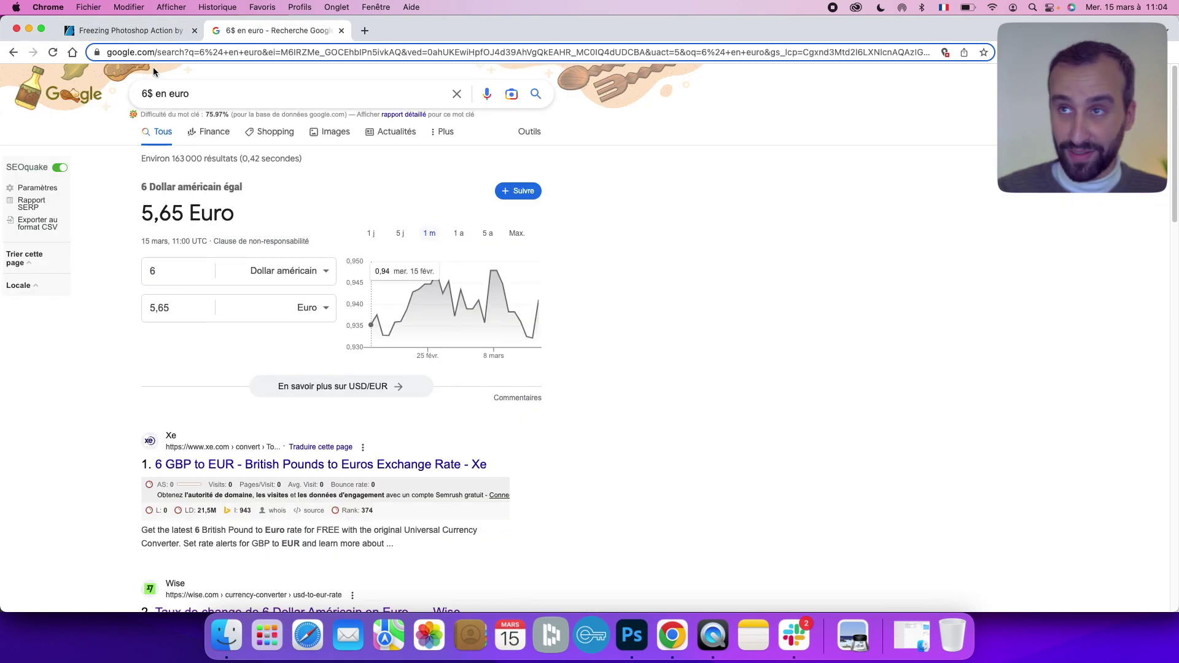
{"action": "left_click", "coordinate": [172, 30]}
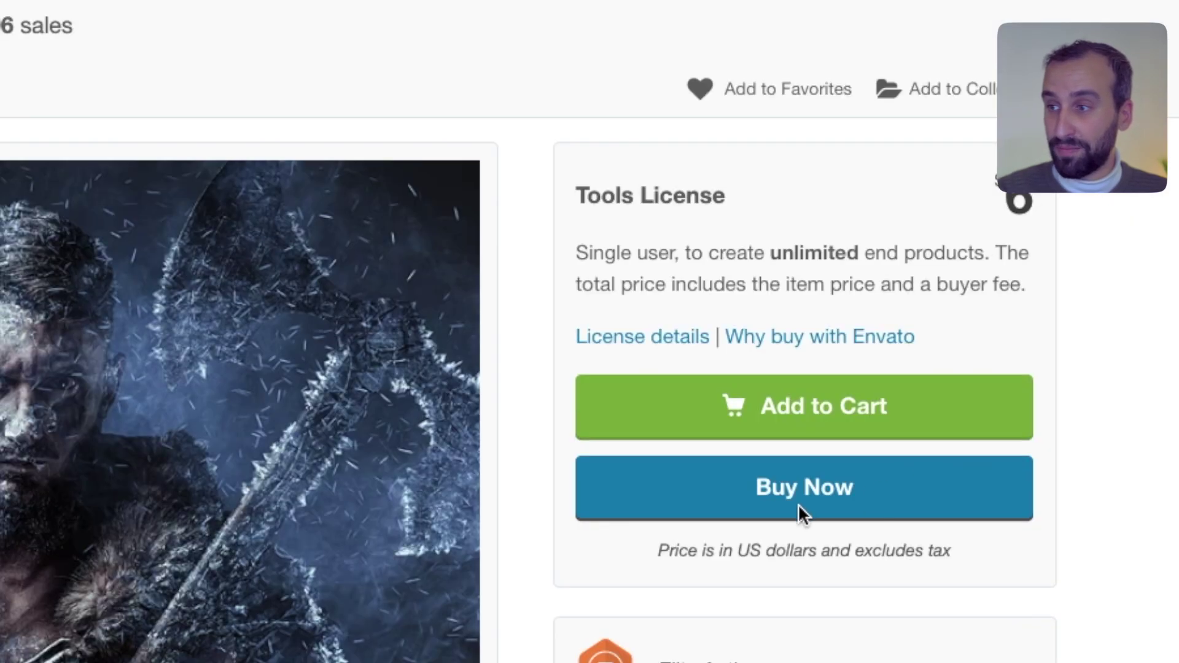
{"action": "scroll", "coordinate": [800, 498], "scroll_direction": "down", "scroll_amount": 5}
Switch to Finder, open Instruction.jpg from the downloaded freezing action's folder to read the preparation steps, and close it
{"action": "left_click", "coordinate": [226, 635]}
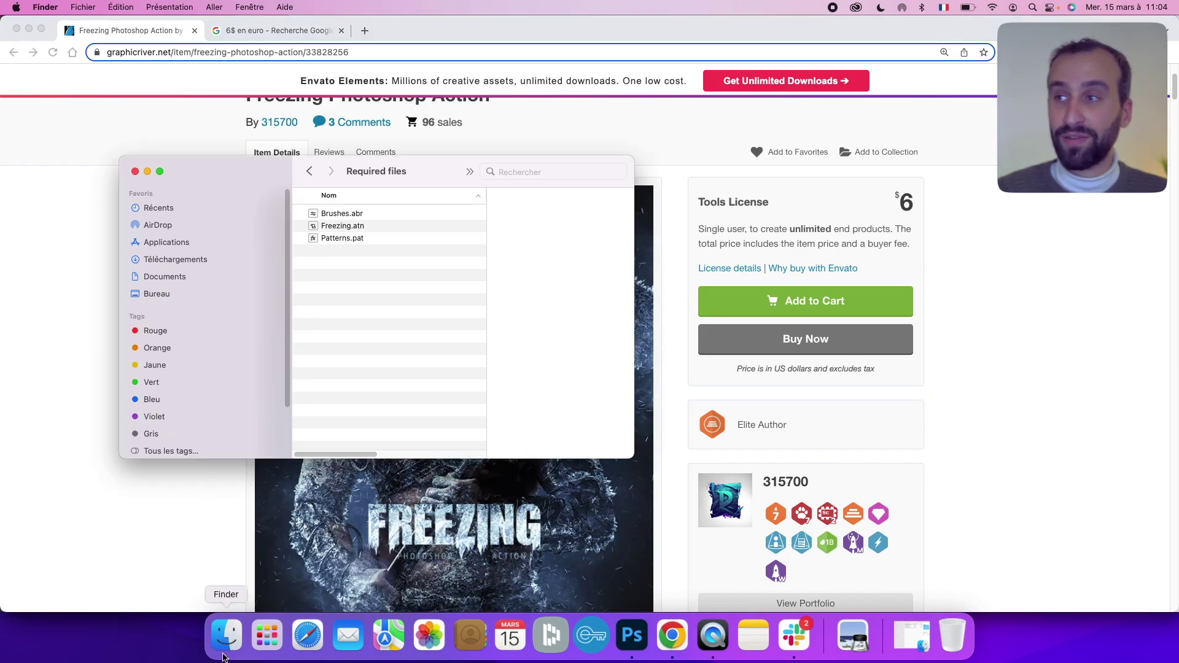
{"action": "left_click", "coordinate": [310, 172]}
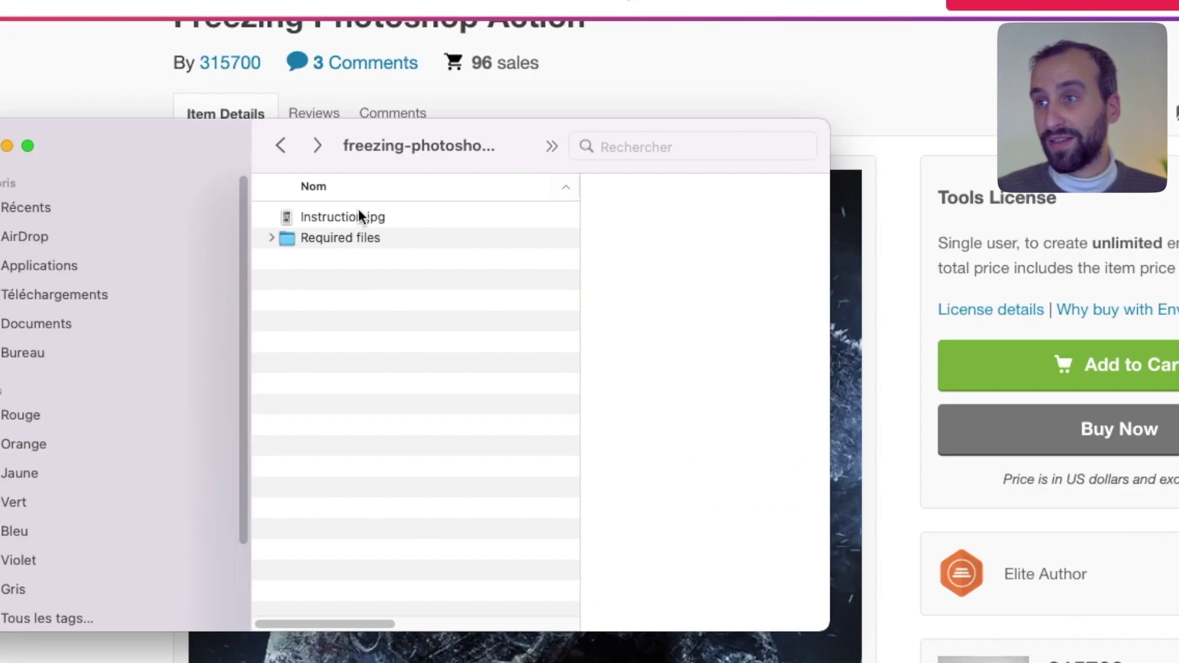
{"action": "double_click", "coordinate": [355, 213]}
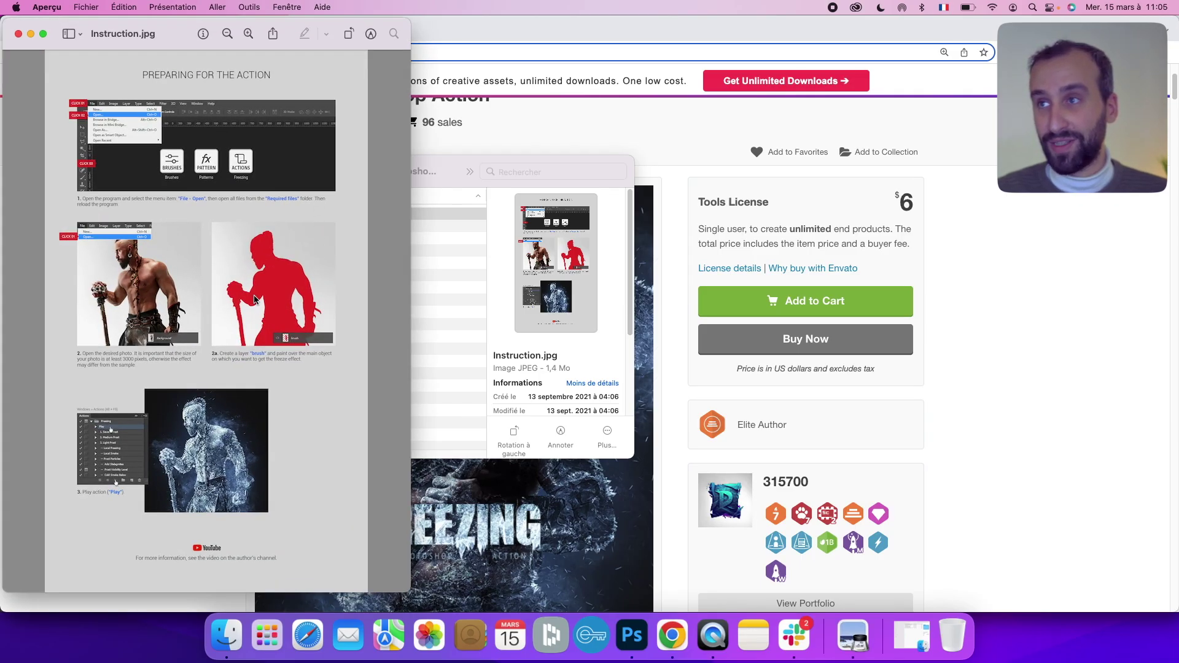
{"action": "key", "text": "super+w"}
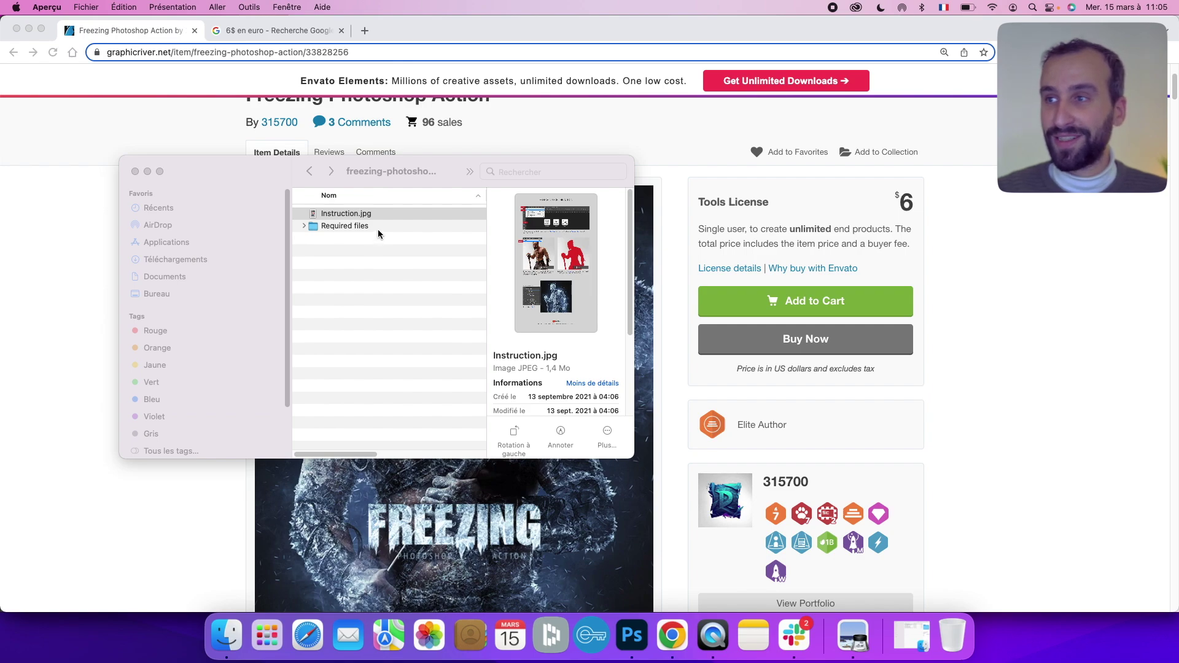
Open the Required files folder and look over the Brushes.abr, Freezing.atn and Patterns.pat files
{"action": "double_click", "coordinate": [379, 227]}
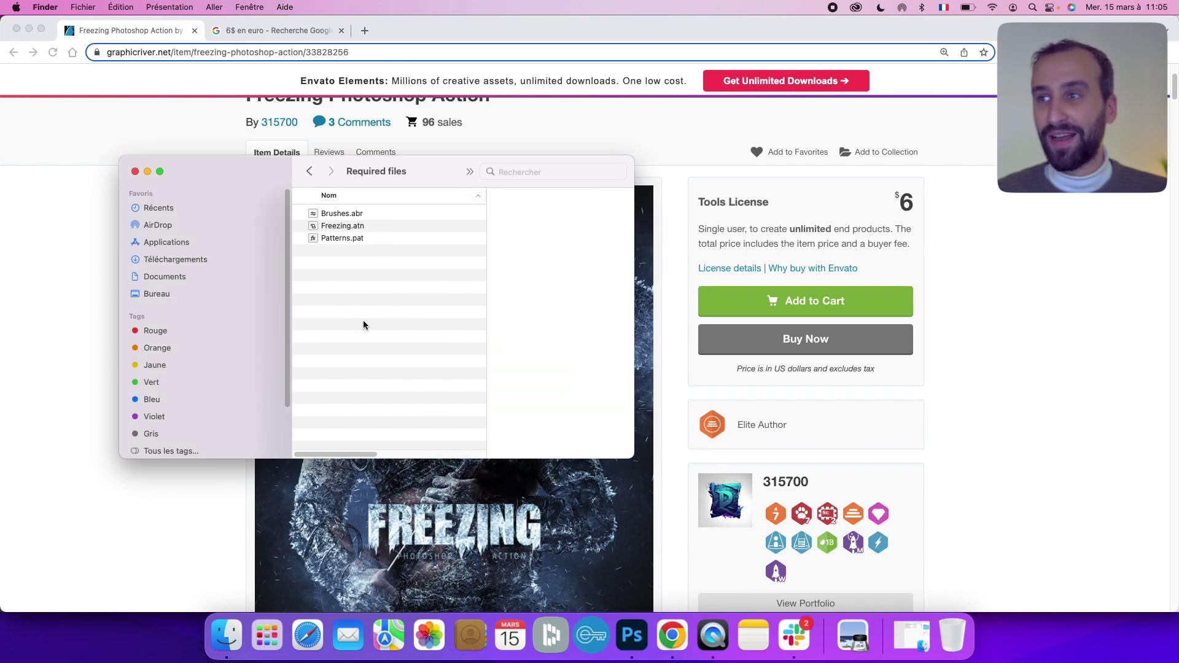
{"action": "left_click_drag", "start_coordinate": [363, 320], "coordinate": [359, 218]}
{"action": "left_click", "coordinate": [366, 279]}
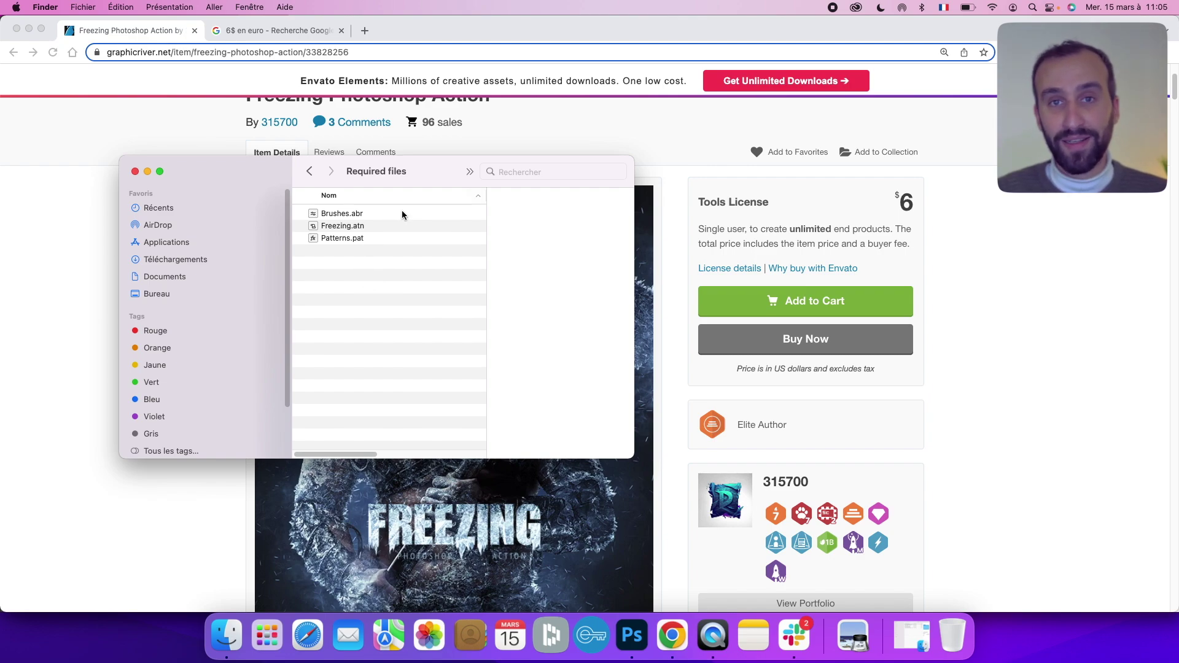
Switch to Photoshop and add a new layer named "brush" above the portrait photo's Background layer
{"action": "left_click", "coordinate": [632, 636]}
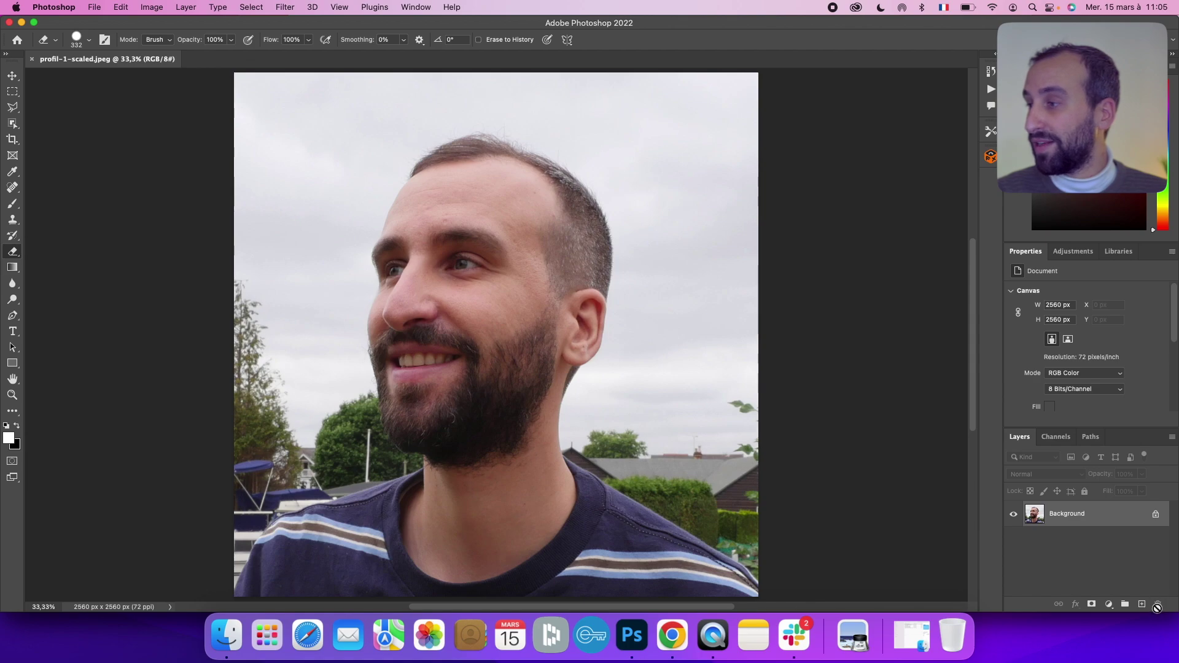
{"action": "left_click", "coordinate": [1143, 605]}
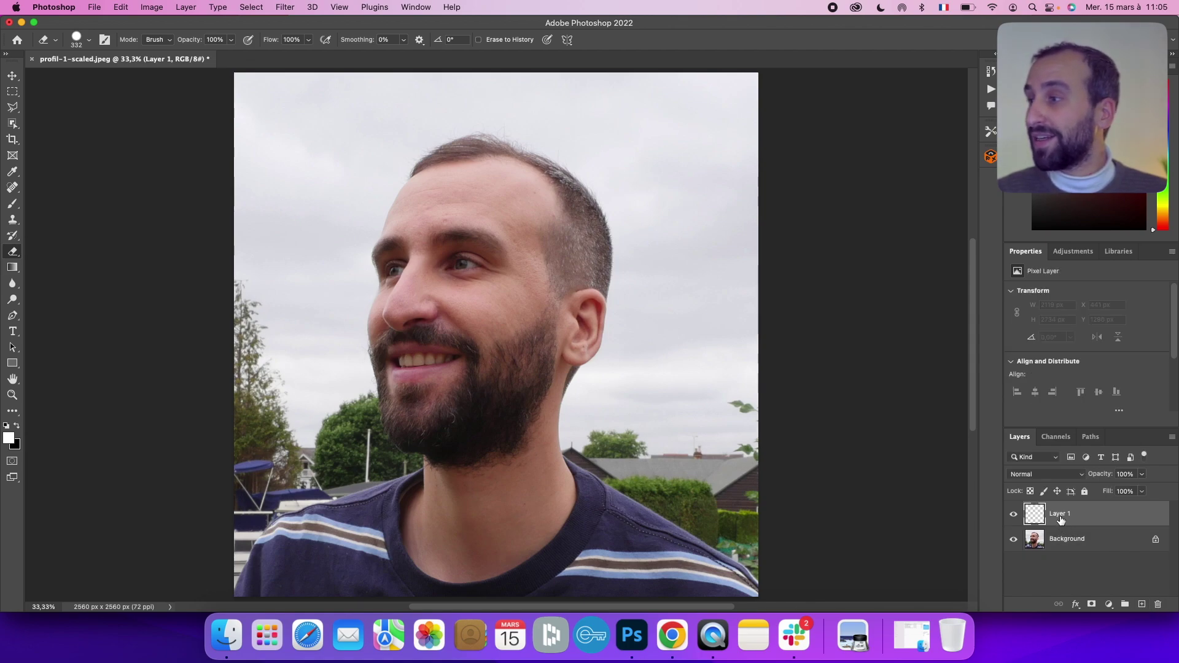
{"action": "double_click", "coordinate": [1060, 515]}
{"action": "type", "text": "br"}
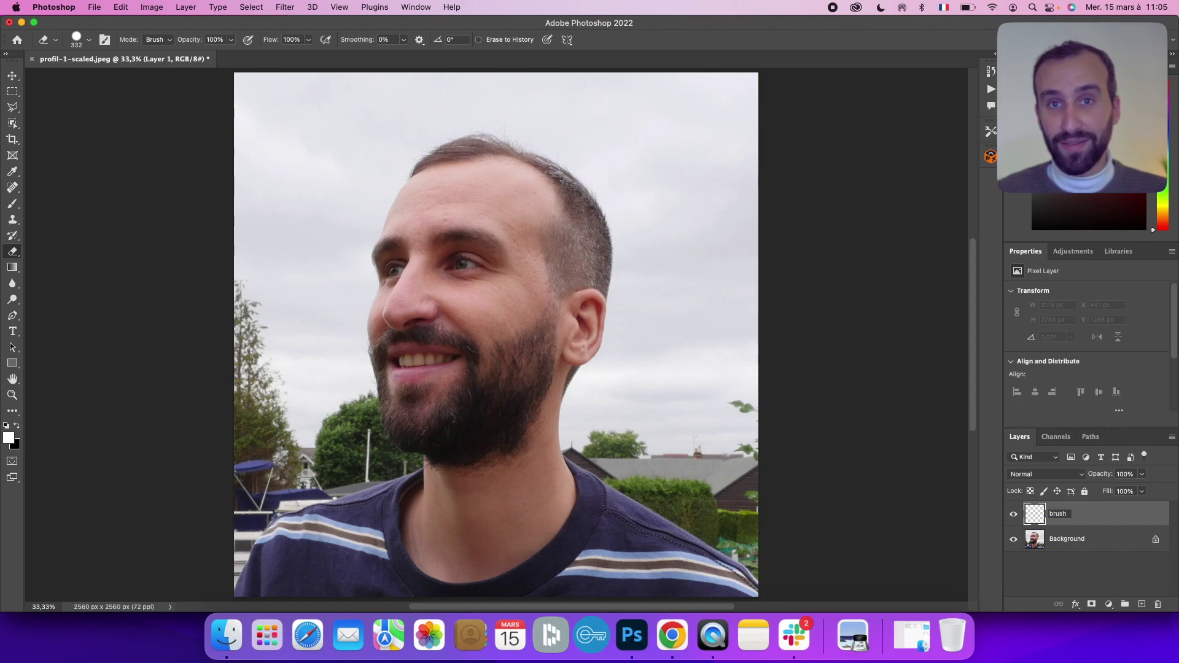
{"action": "type", "text": "ush"}
{"action": "key", "text": "Return"}
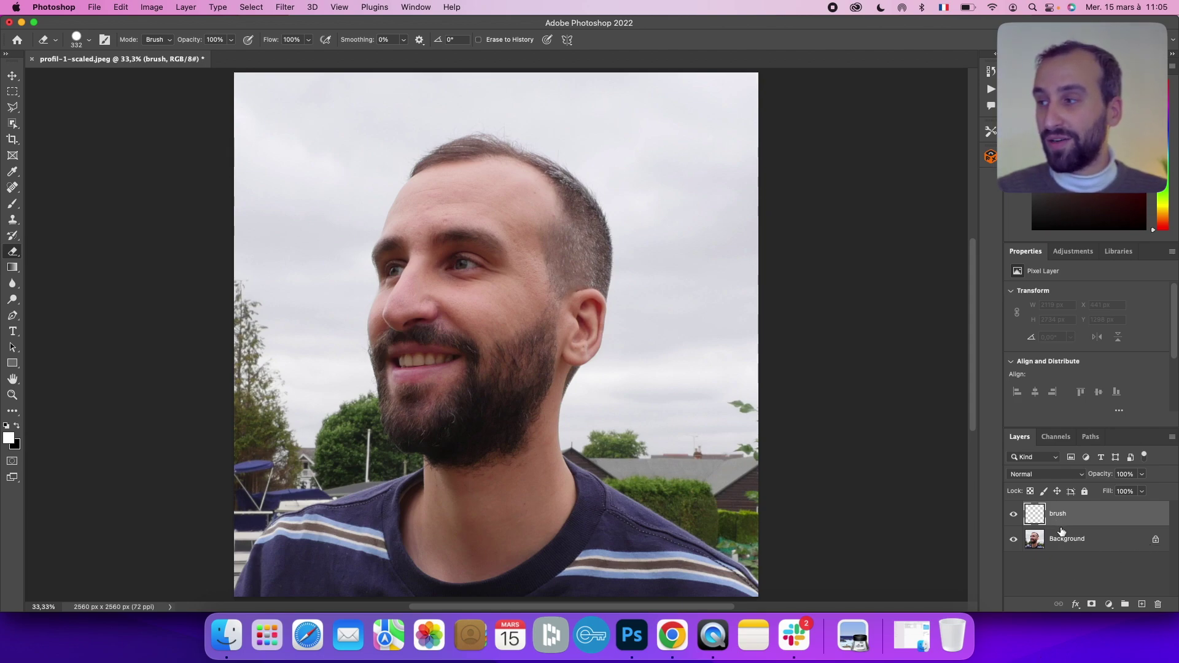
Select the man in the Background layer automatically with Select Subject
{"action": "left_click", "coordinate": [1078, 549]}
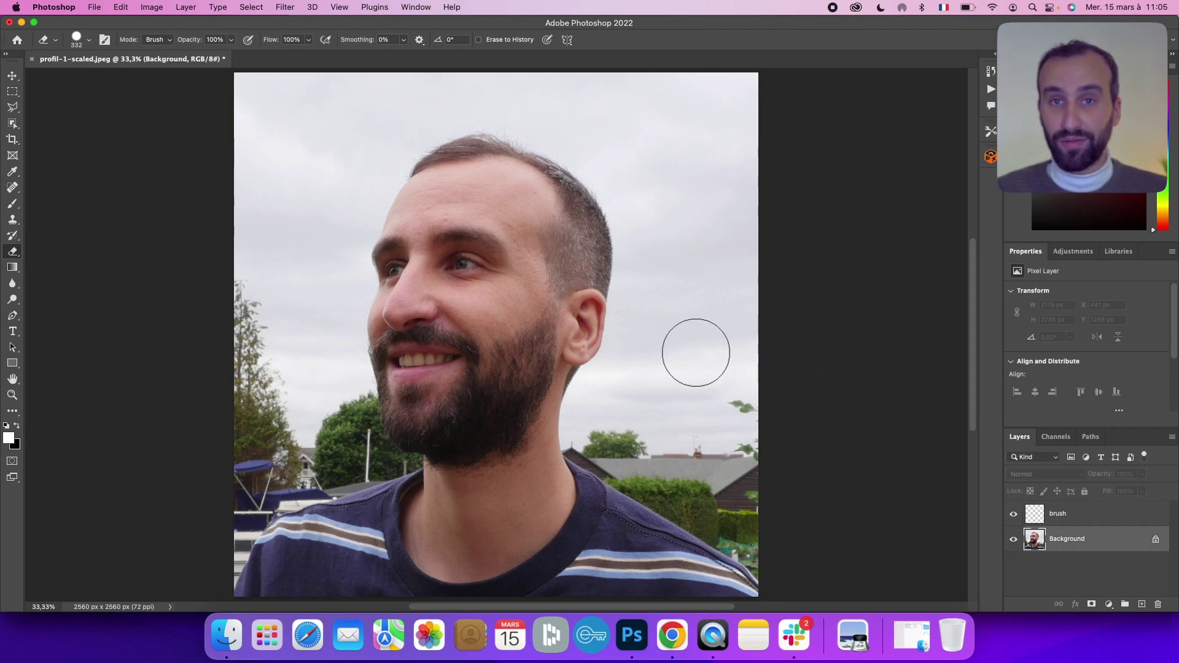
{"action": "left_click", "coordinate": [252, 6]}
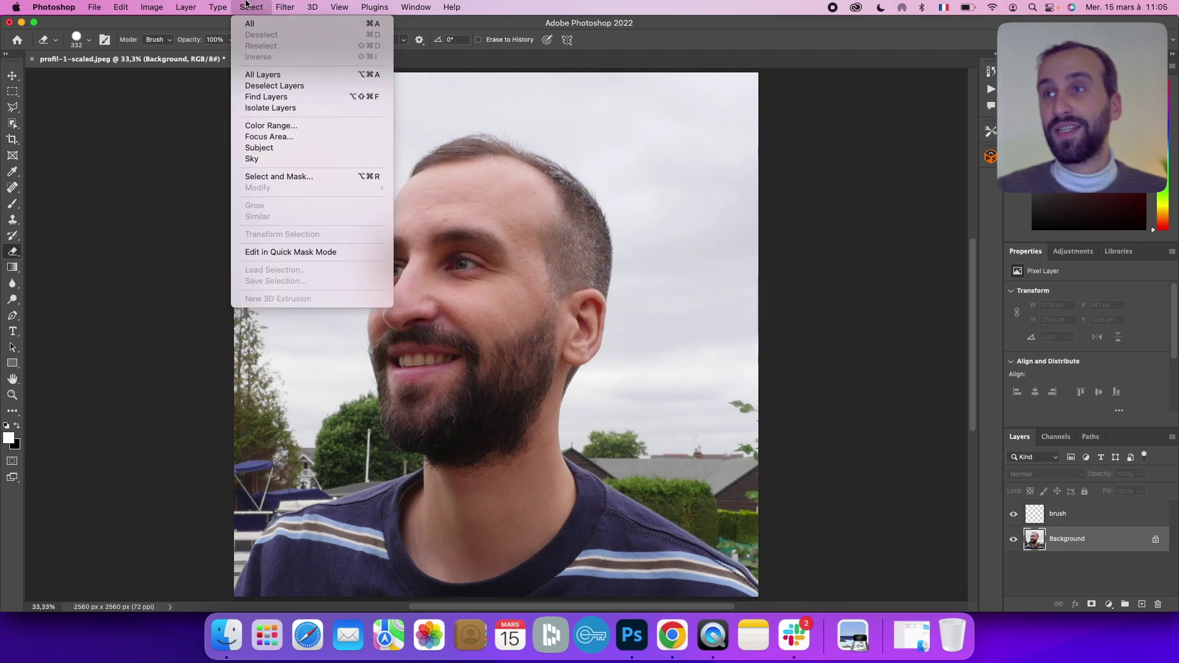
{"action": "left_click", "coordinate": [299, 148]}
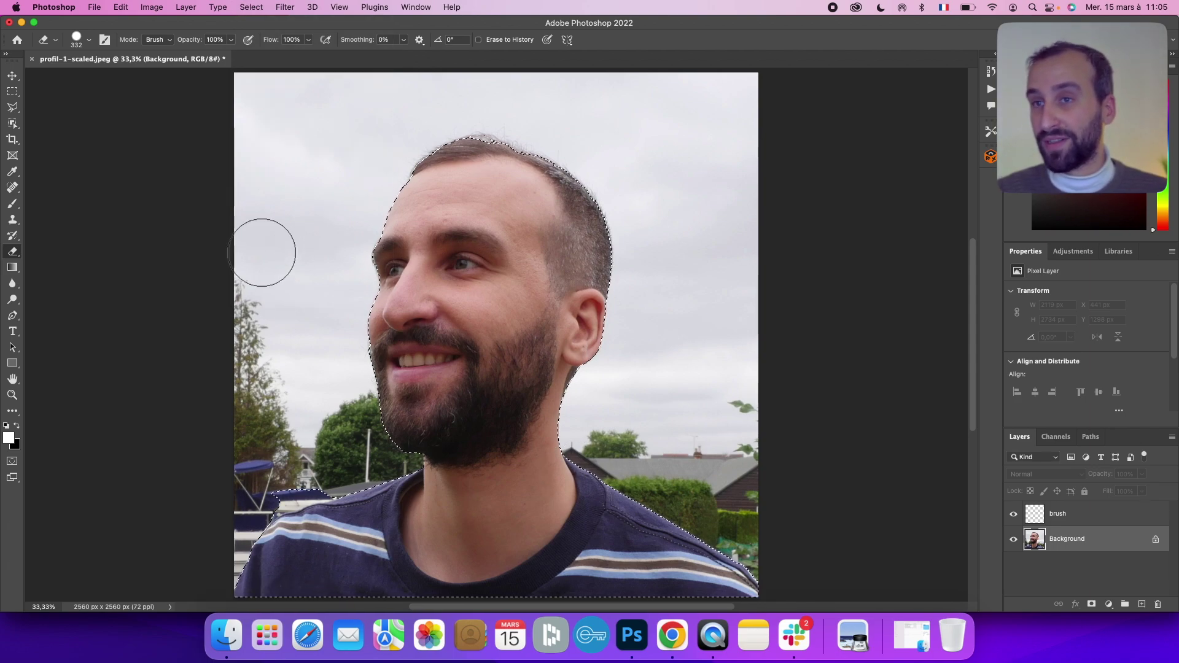
Paint the entire subject selection white on the brush layer with the Brush tool, and clear the selection
{"action": "left_click", "coordinate": [13, 205]}
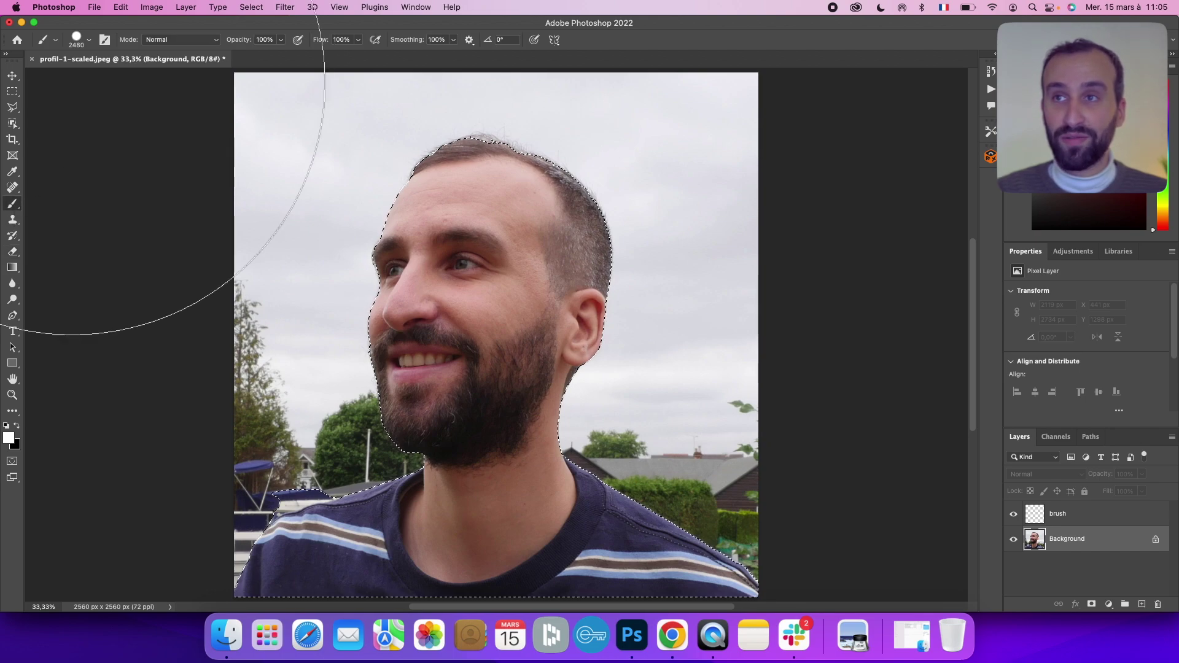
{"action": "left_click", "coordinate": [89, 40]}
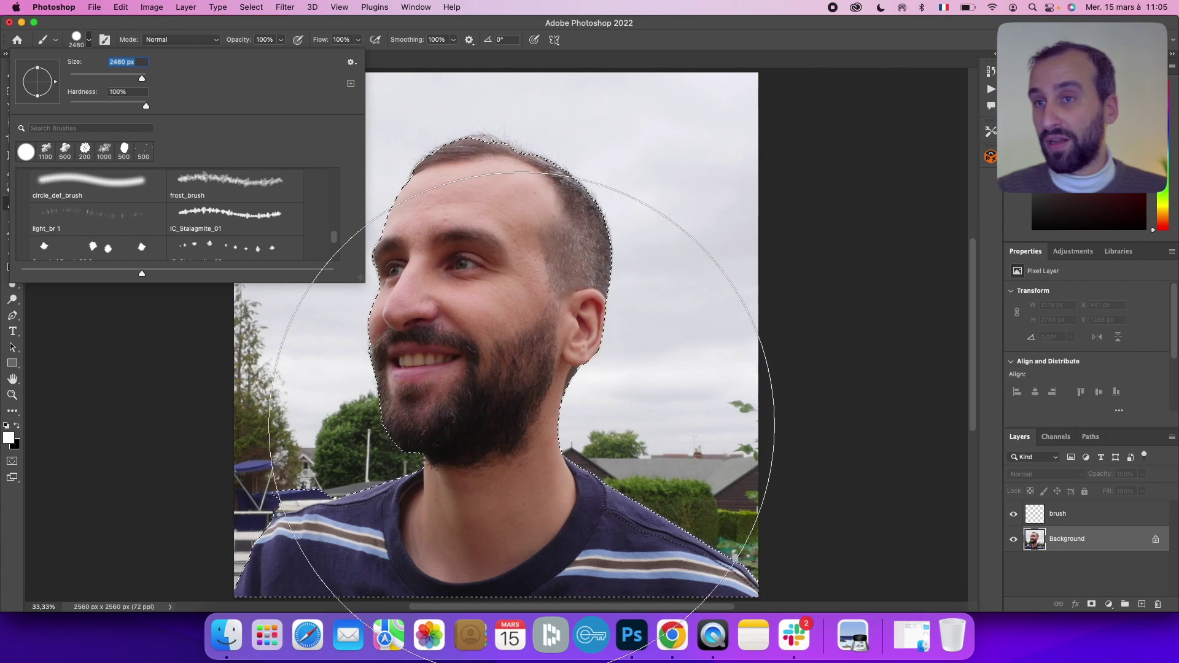
{"action": "left_click", "coordinate": [1114, 524]}
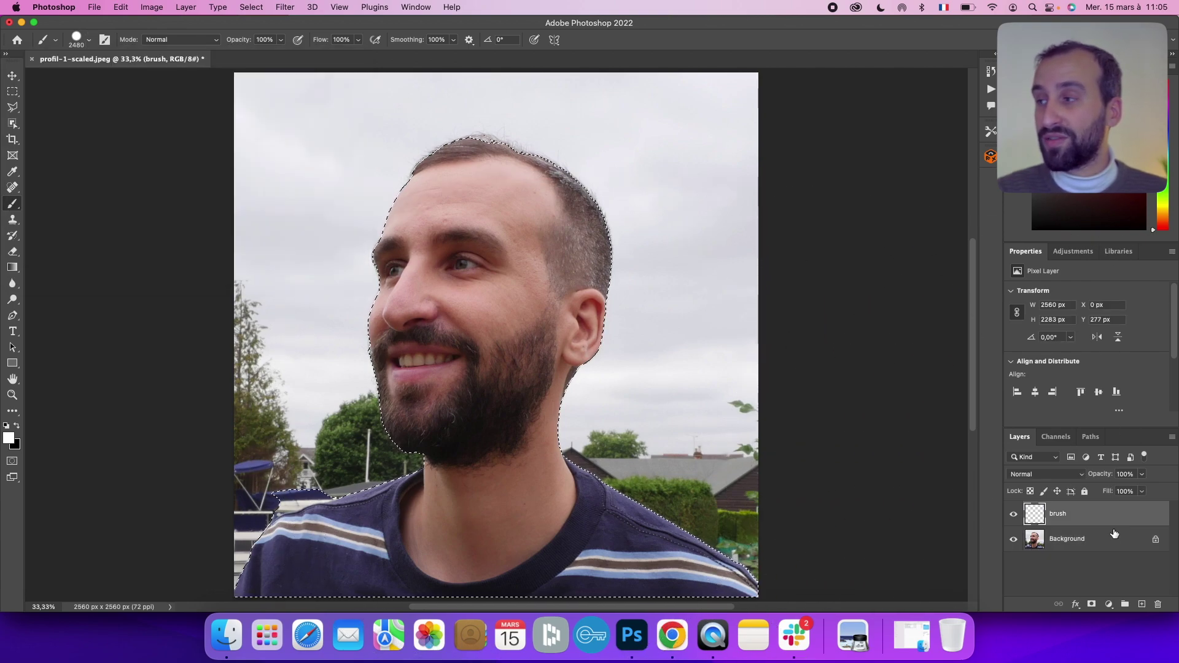
{"action": "left_click", "coordinate": [1090, 540]}
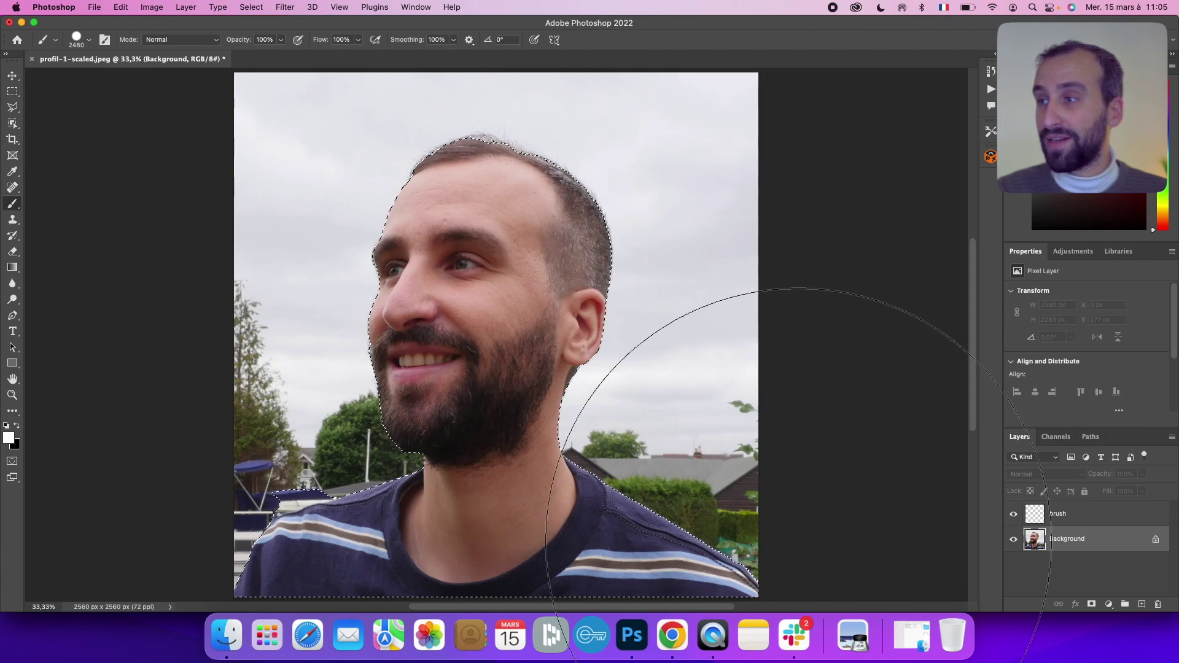
{"action": "left_click", "coordinate": [1074, 515]}
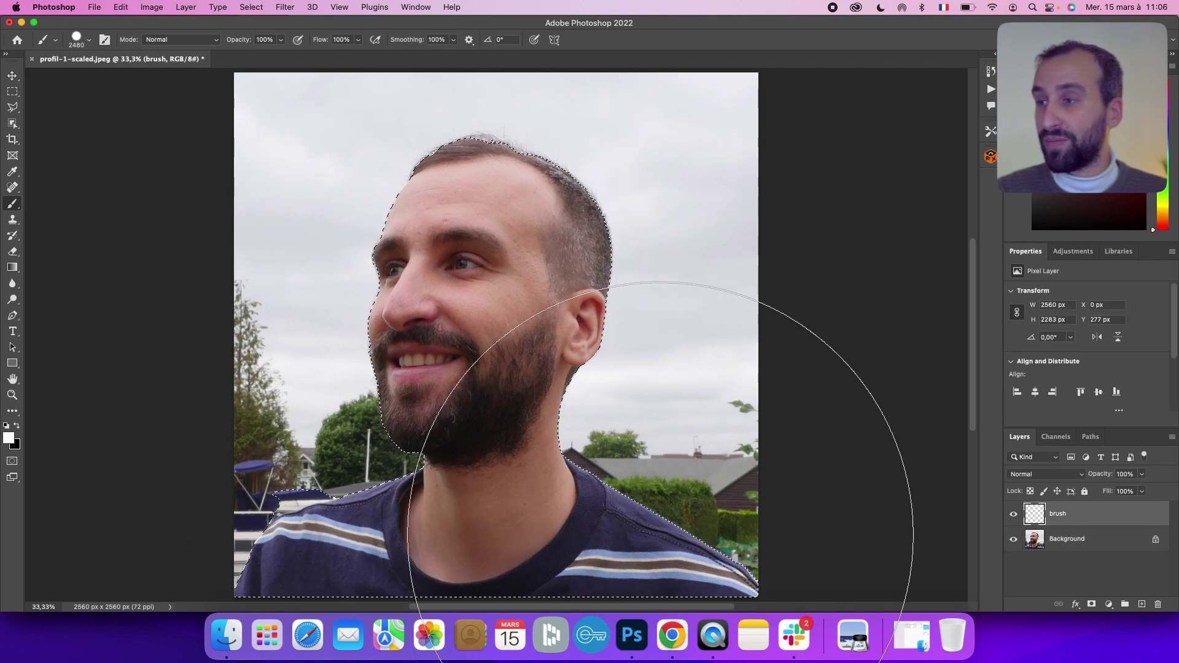
{"action": "mouse_move", "coordinate": [632, 534]}
{"action": "left_mouse_down"}
{"action": "mouse_move", "coordinate": [323, 484]}
{"action": "mouse_move", "coordinate": [523, 139]}
{"action": "left_mouse_up"}
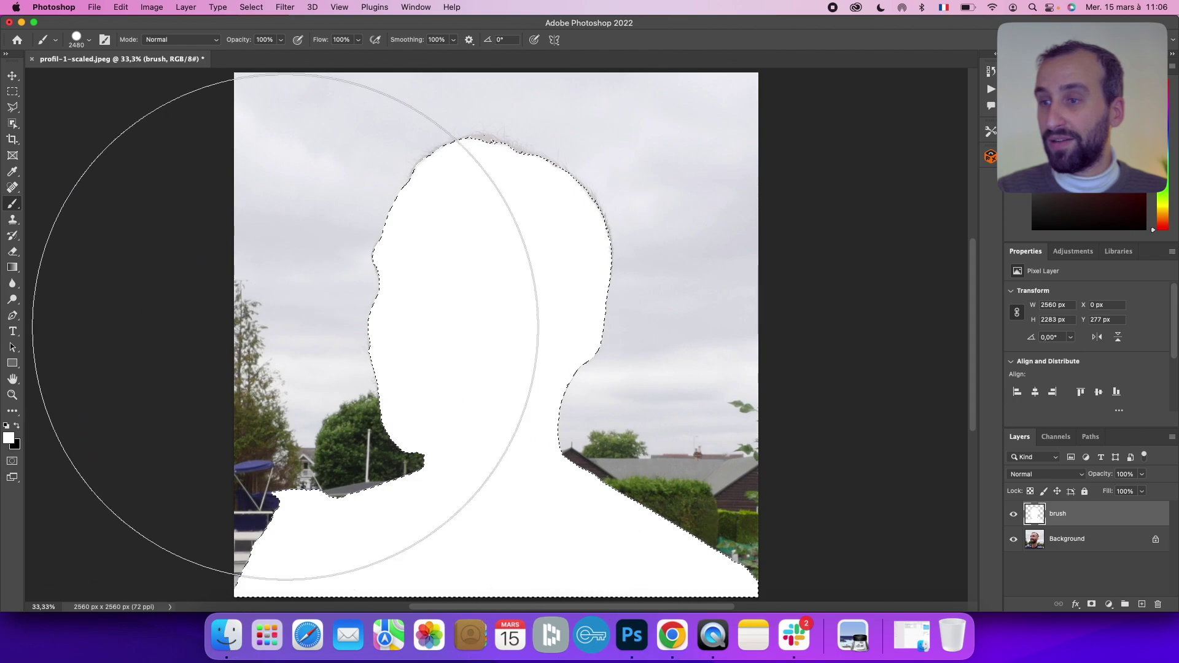
{"action": "left_click", "coordinate": [13, 91]}
{"action": "left_click", "coordinate": [183, 173]}
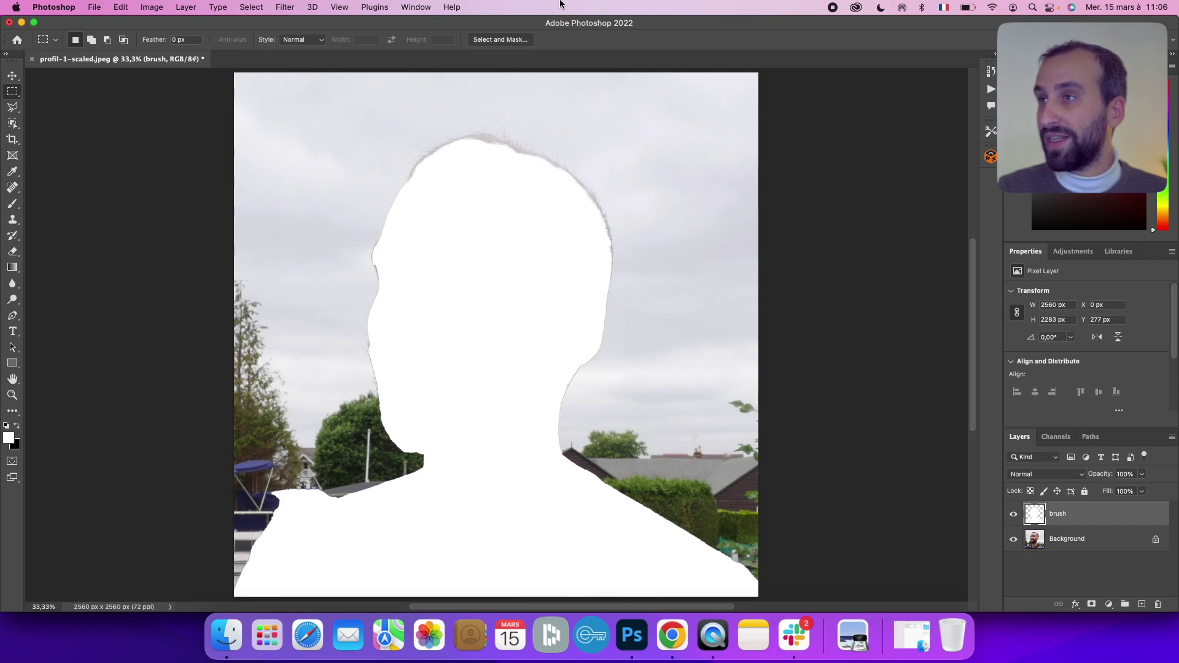
Display the available actions and select the Freezing action set
{"action": "left_click", "coordinate": [412, 7]}
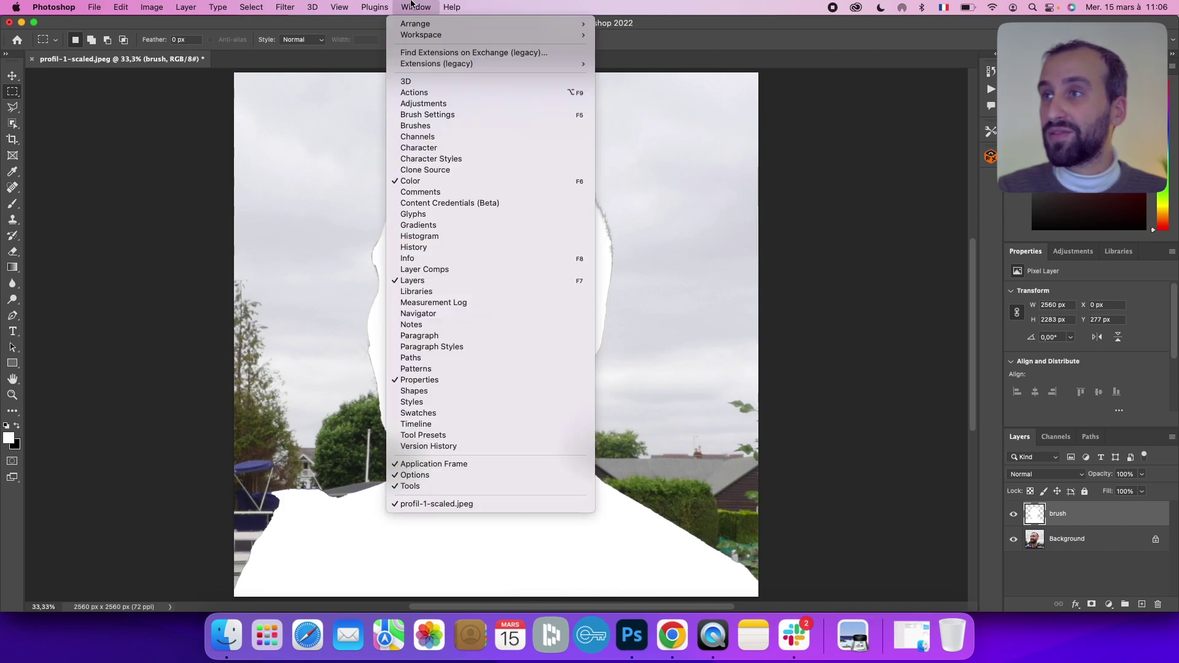
{"action": "left_click", "coordinate": [424, 89]}
{"action": "left_click", "coordinate": [765, 134]}
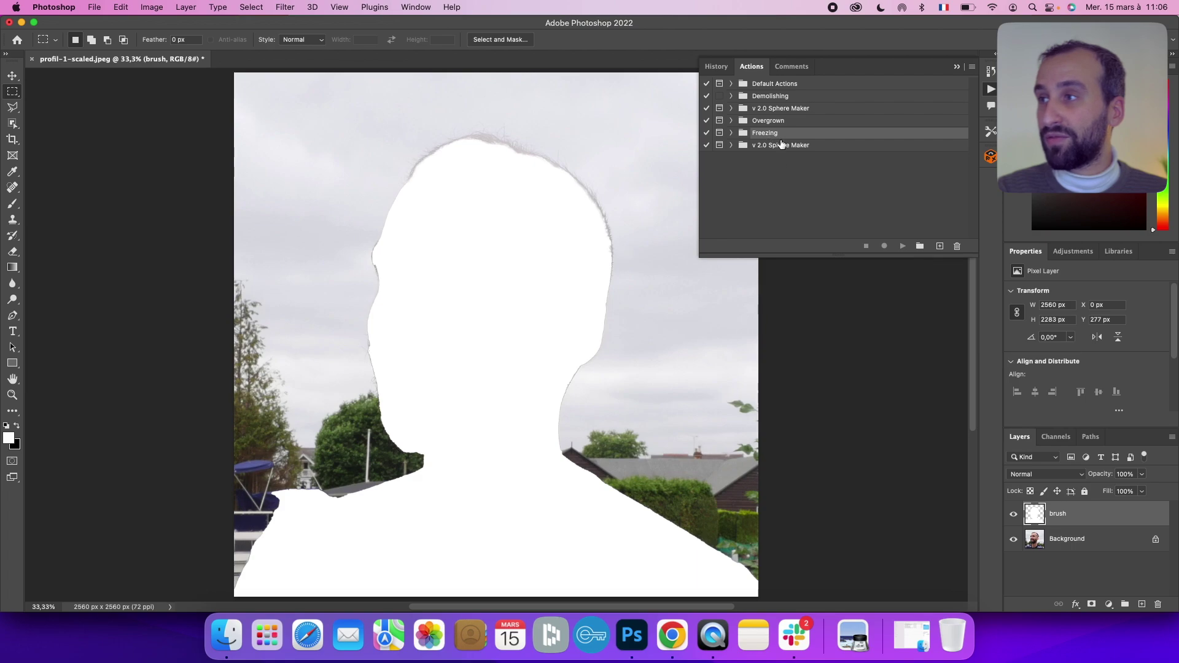
Switch to Finder to review the files in the Required files folder, and return to Photoshop
{"action": "left_click", "coordinate": [227, 635]}
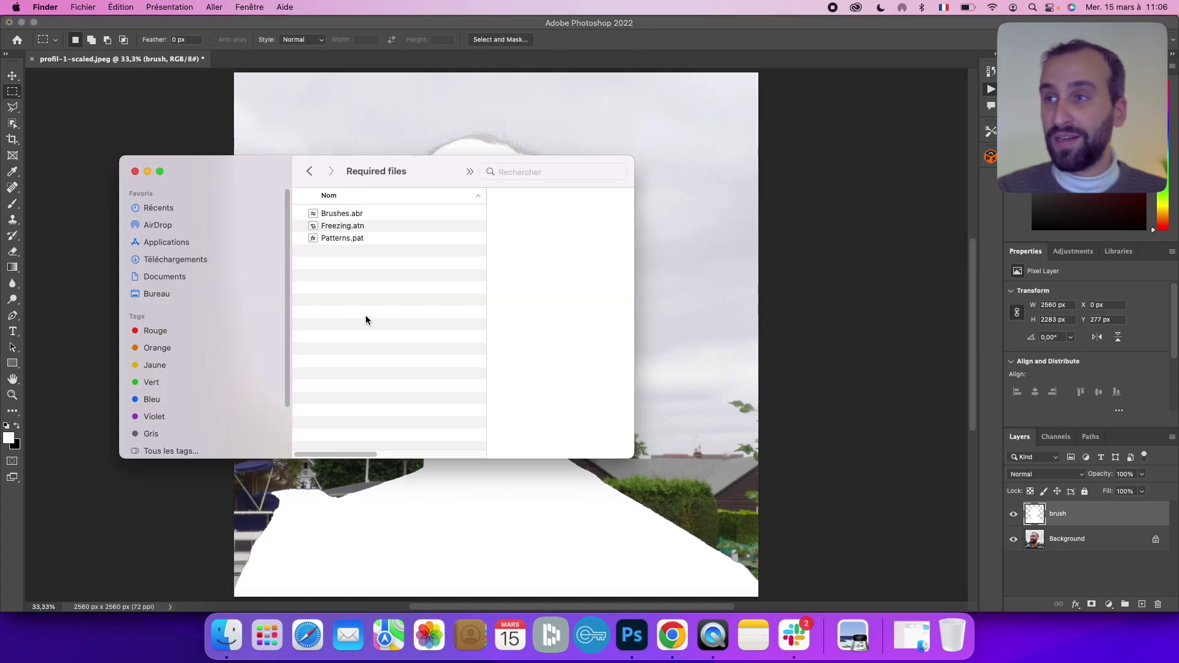
{"action": "key", "text": "super+a"}
{"action": "left_click", "coordinate": [798, 161]}
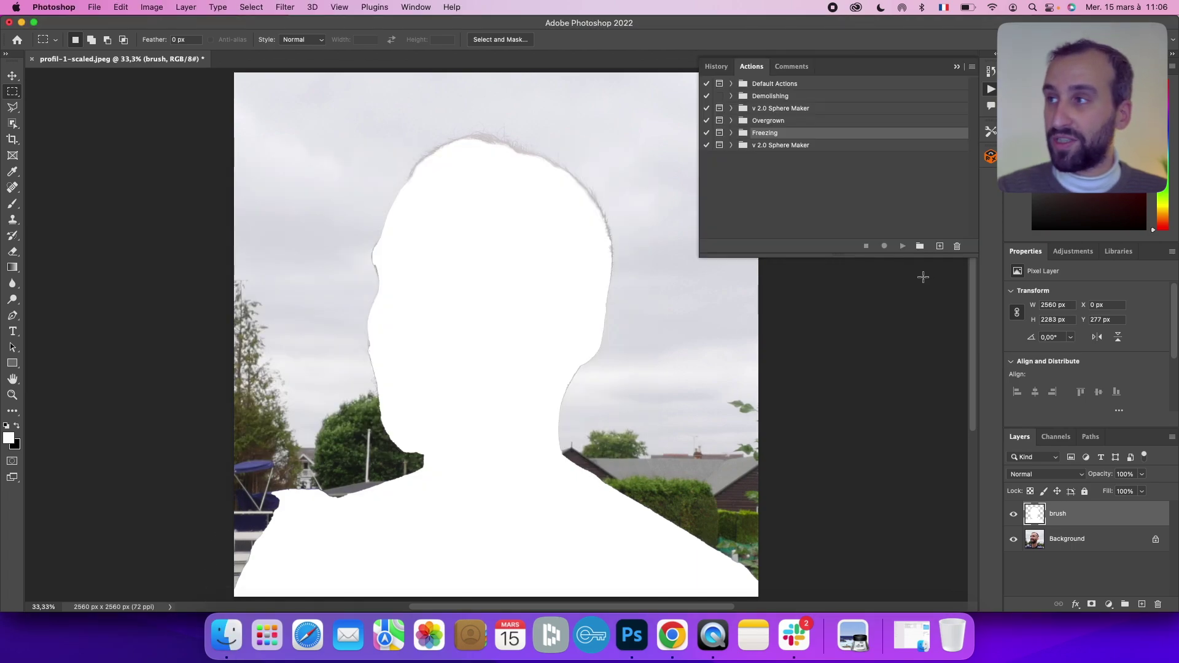
Expand the Freezing action set and run its Play action on the portrait
{"action": "left_click", "coordinate": [732, 133]}
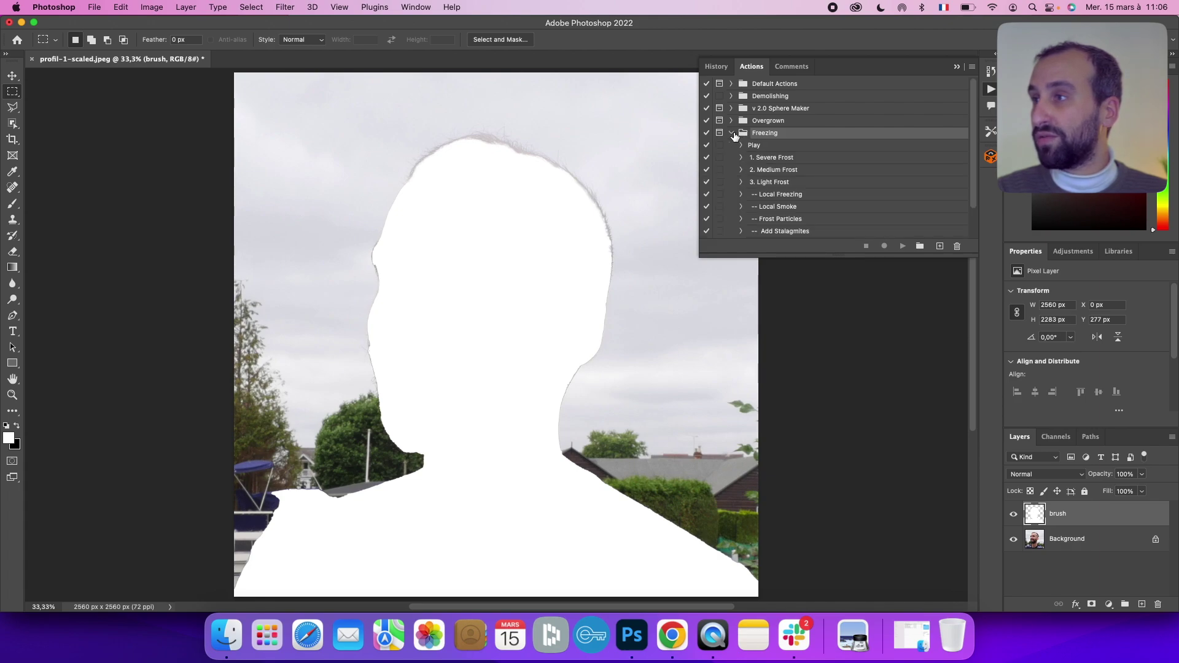
{"action": "left_click", "coordinate": [783, 146]}
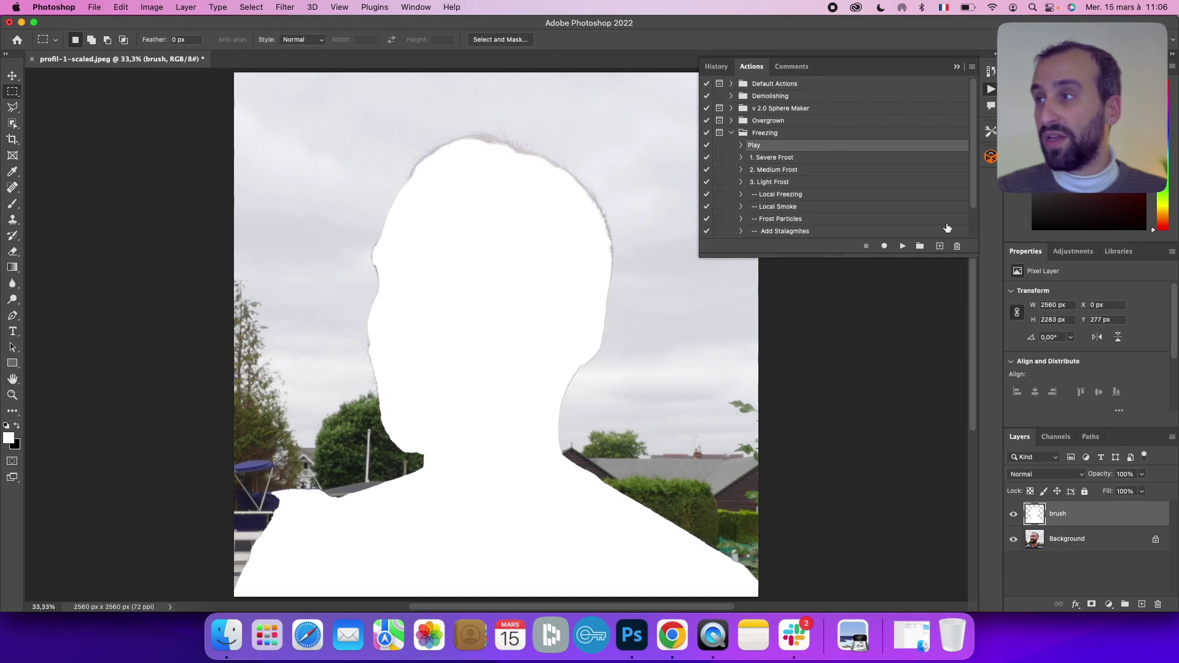
{"action": "left_click", "coordinate": [901, 247]}
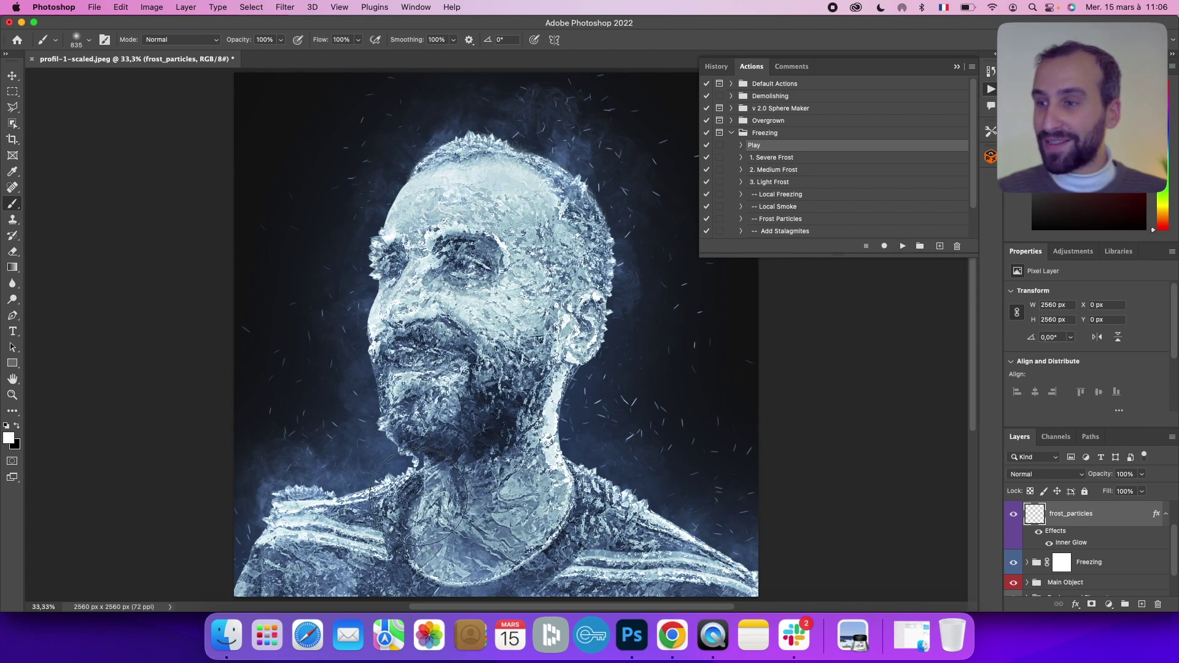
Select the 1. Severe Frost action, and hide and show the Smoke layer group to compare its effect
{"action": "left_click", "coordinate": [804, 161]}
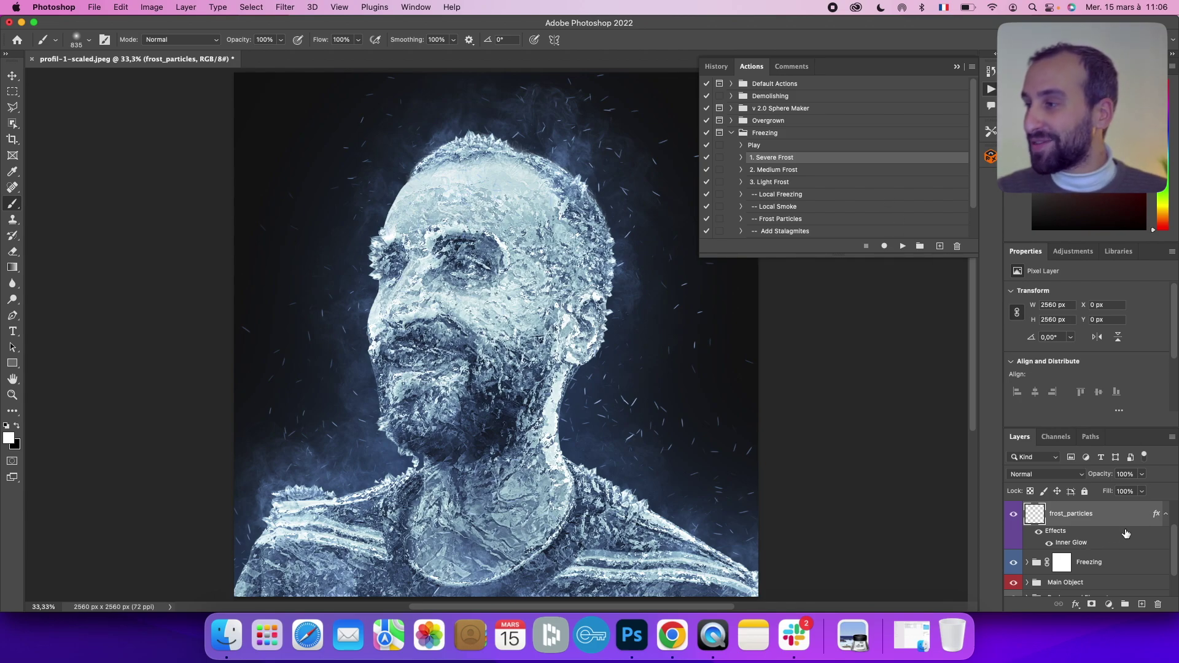
{"action": "scroll", "coordinate": [1125, 533], "scroll_direction": "down", "scroll_amount": 2}
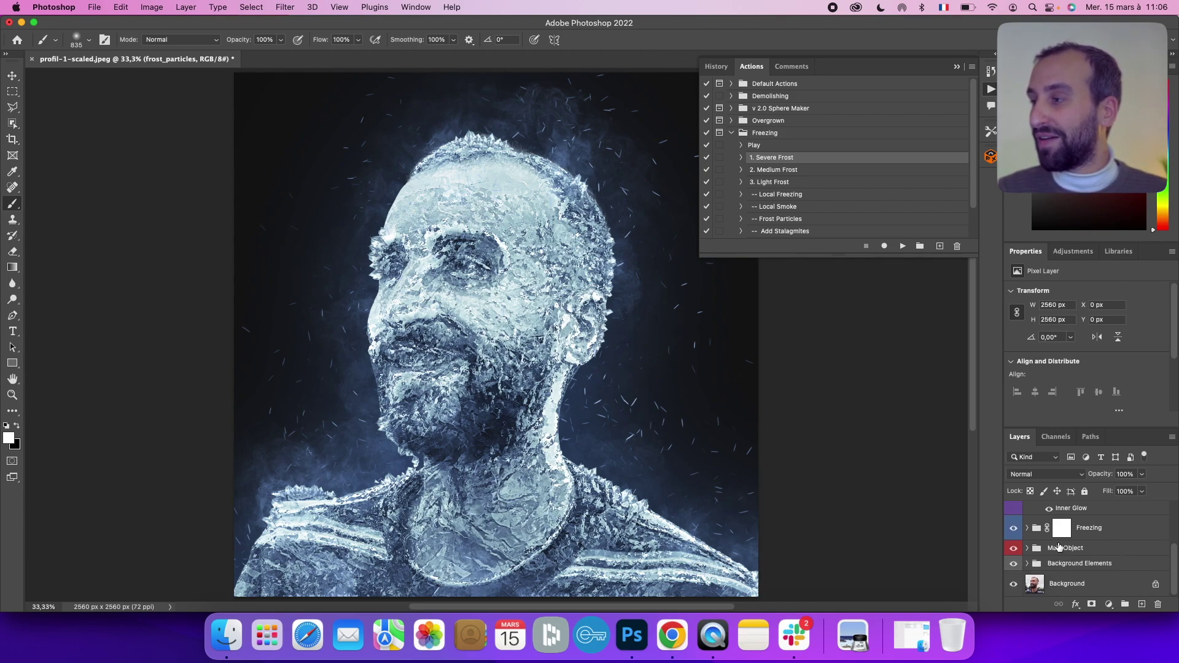
{"action": "scroll", "coordinate": [1084, 556], "scroll_direction": "up", "scroll_amount": 4}
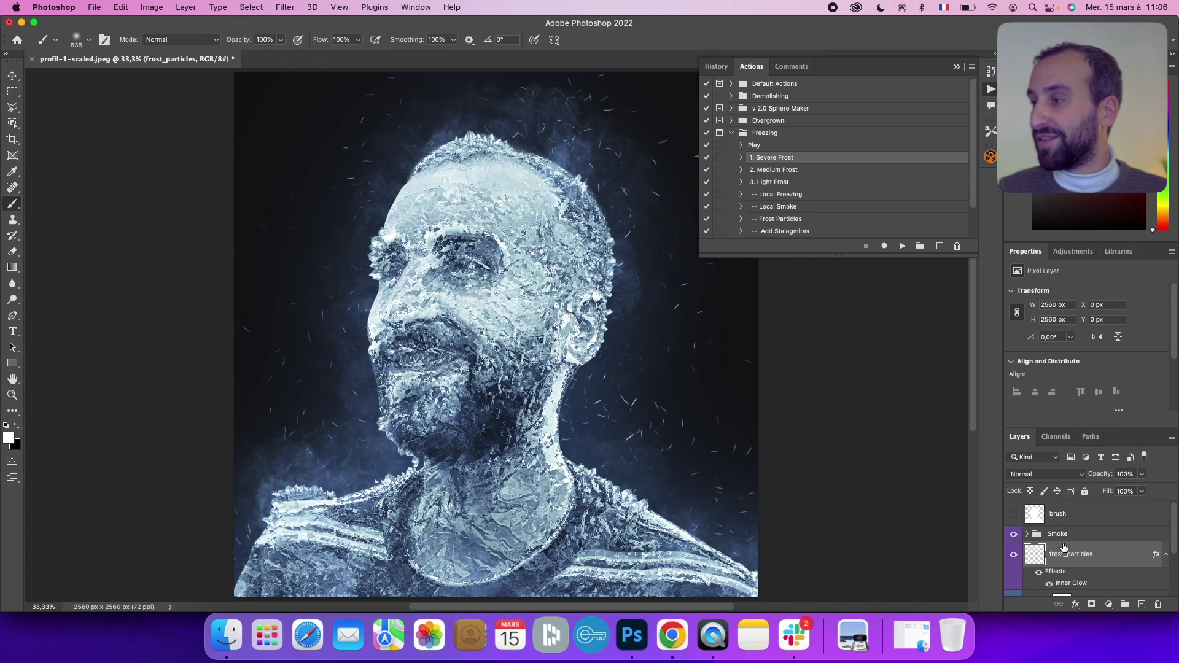
{"action": "left_click", "coordinate": [1014, 536]}
{"action": "left_click", "coordinate": [1014, 537]}
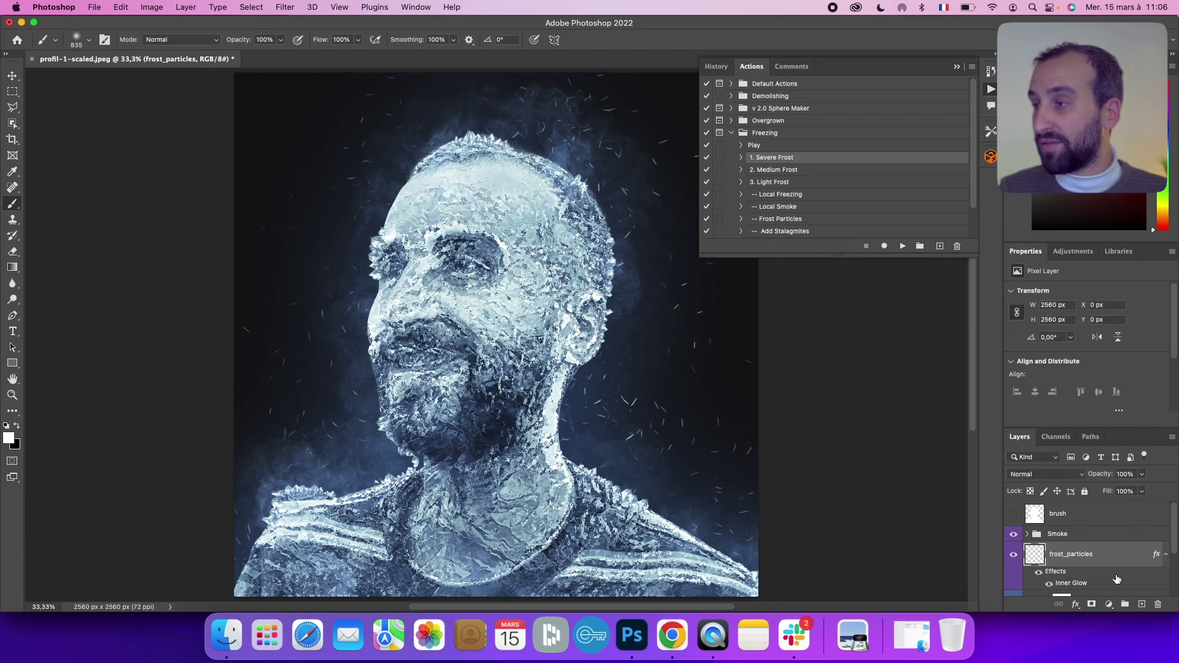
Hide and show the Background Elements and Main Object layer groups to compare their effects on the portrait
{"action": "scroll", "coordinate": [1113, 580], "scroll_direction": "down", "scroll_amount": 2}
{"action": "scroll", "coordinate": [1114, 580], "scroll_direction": "down", "scroll_amount": 1}
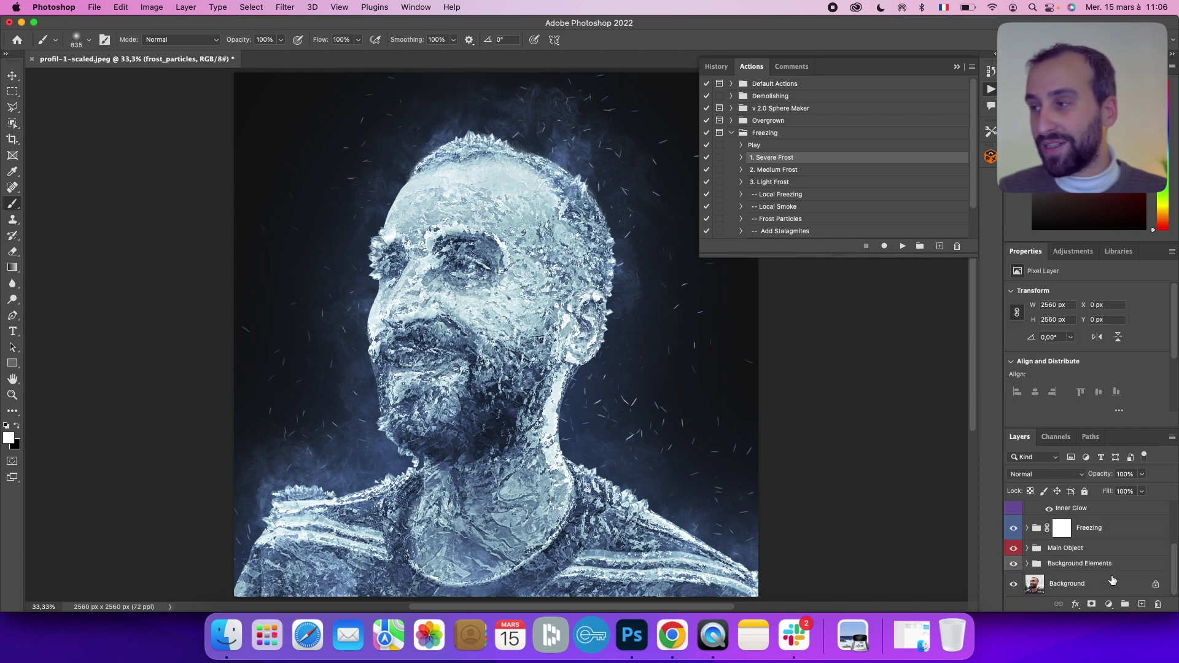
{"action": "left_click", "coordinate": [1014, 563]}
{"action": "left_click", "coordinate": [1015, 563]}
{"action": "left_click", "coordinate": [1014, 548]}
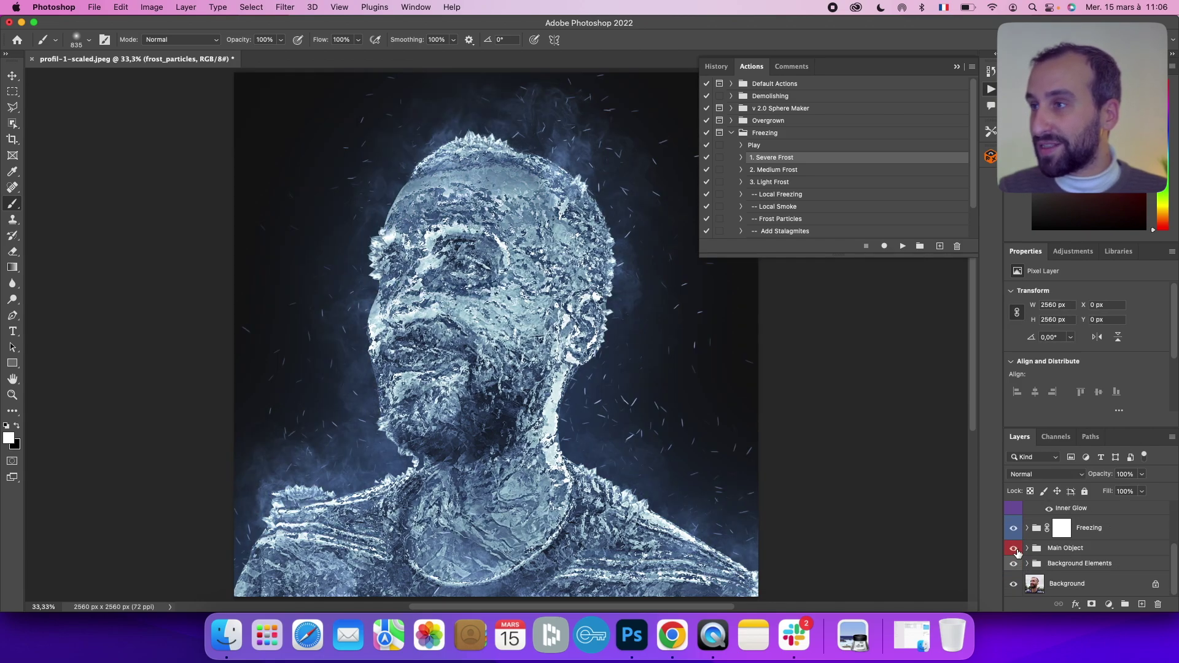
{"action": "left_click", "coordinate": [1014, 548]}
{"action": "scroll", "coordinate": [1123, 577], "scroll_direction": "up", "scroll_amount": 3}
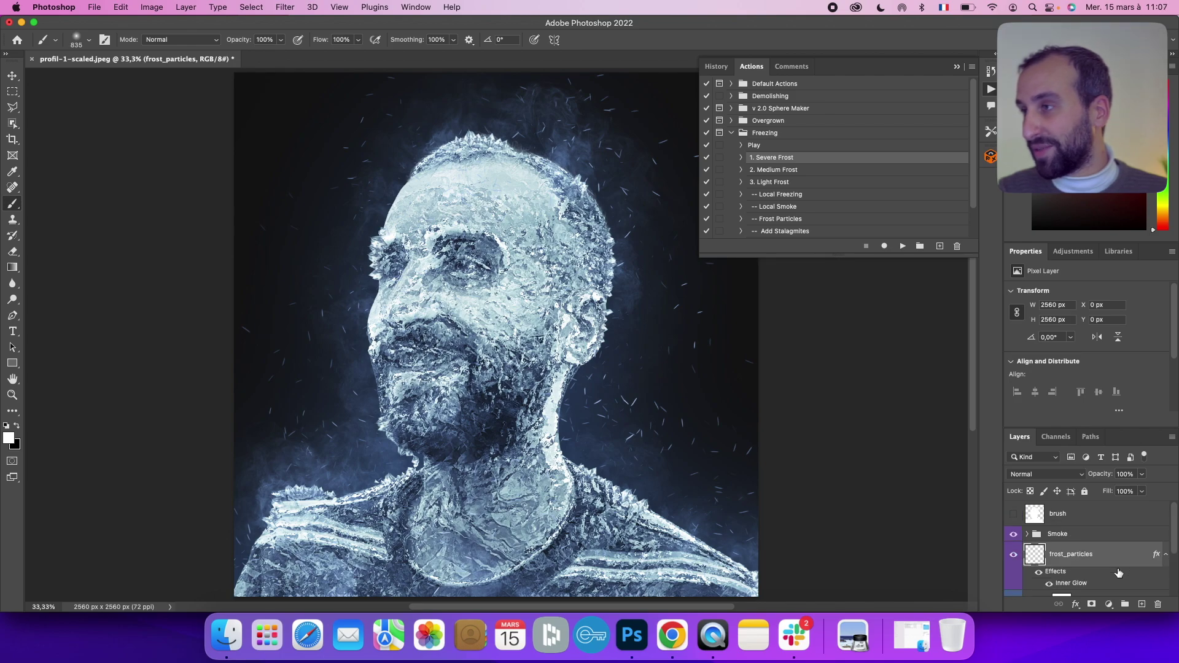
Select the brush layer and run the 1. Severe Frost action, followed by the 3. Light Frost action
{"action": "left_click", "coordinate": [1126, 516]}
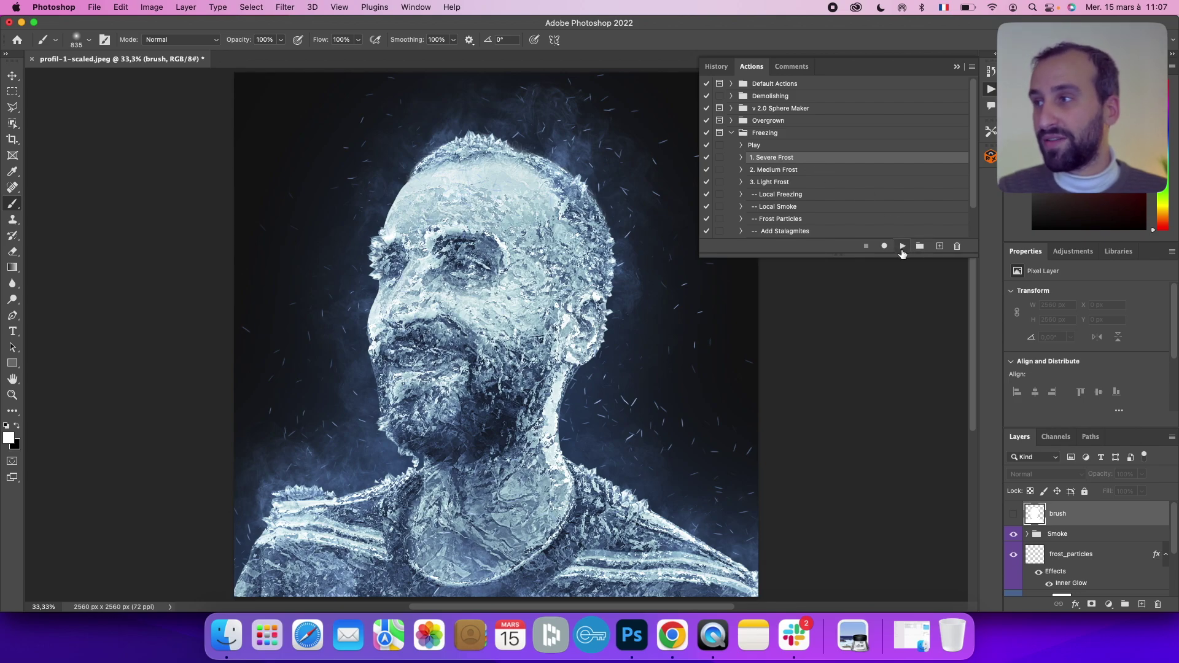
{"action": "left_click", "coordinate": [902, 248]}
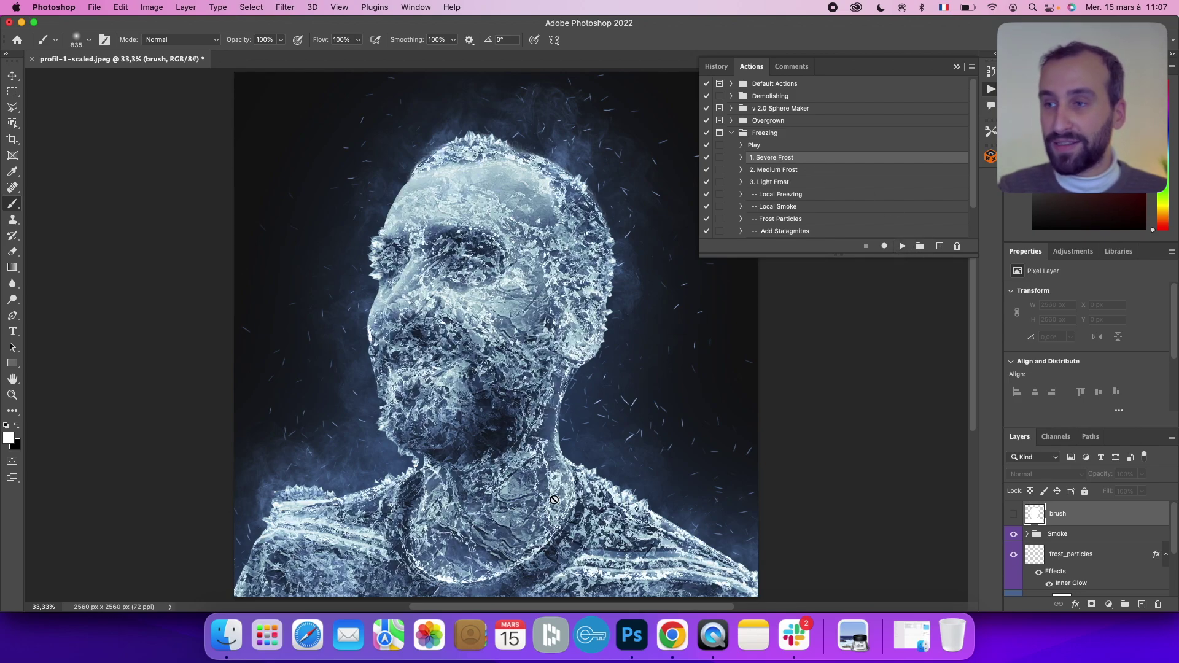
{"action": "left_click", "coordinate": [821, 182]}
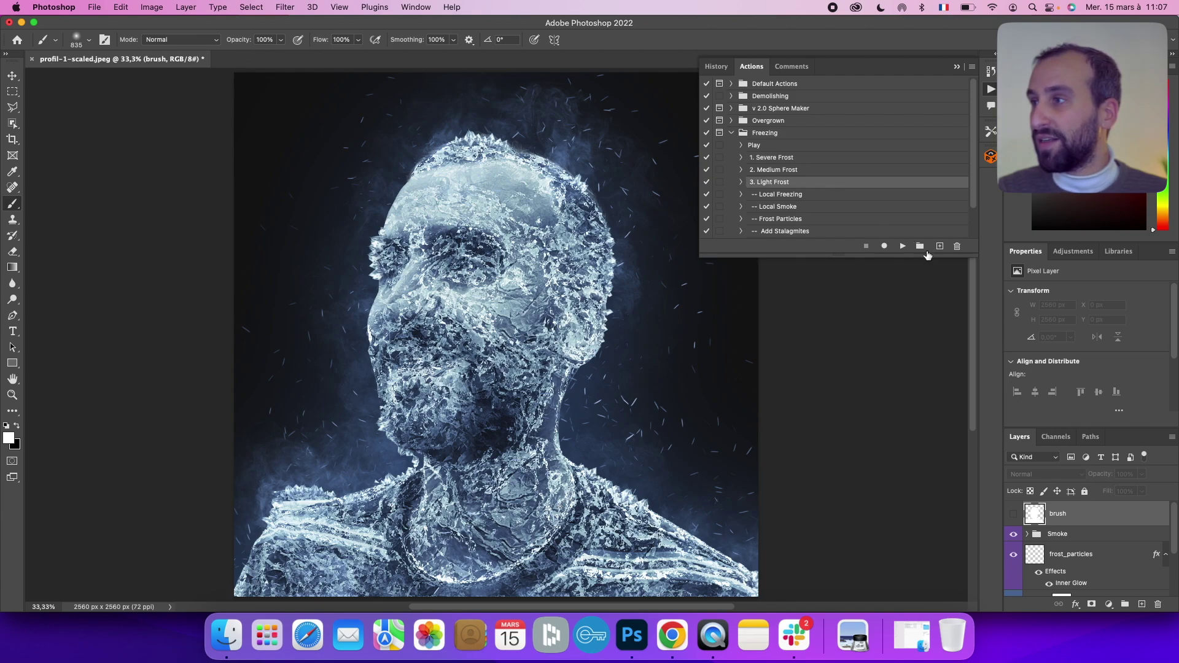
{"action": "left_click", "coordinate": [902, 246]}
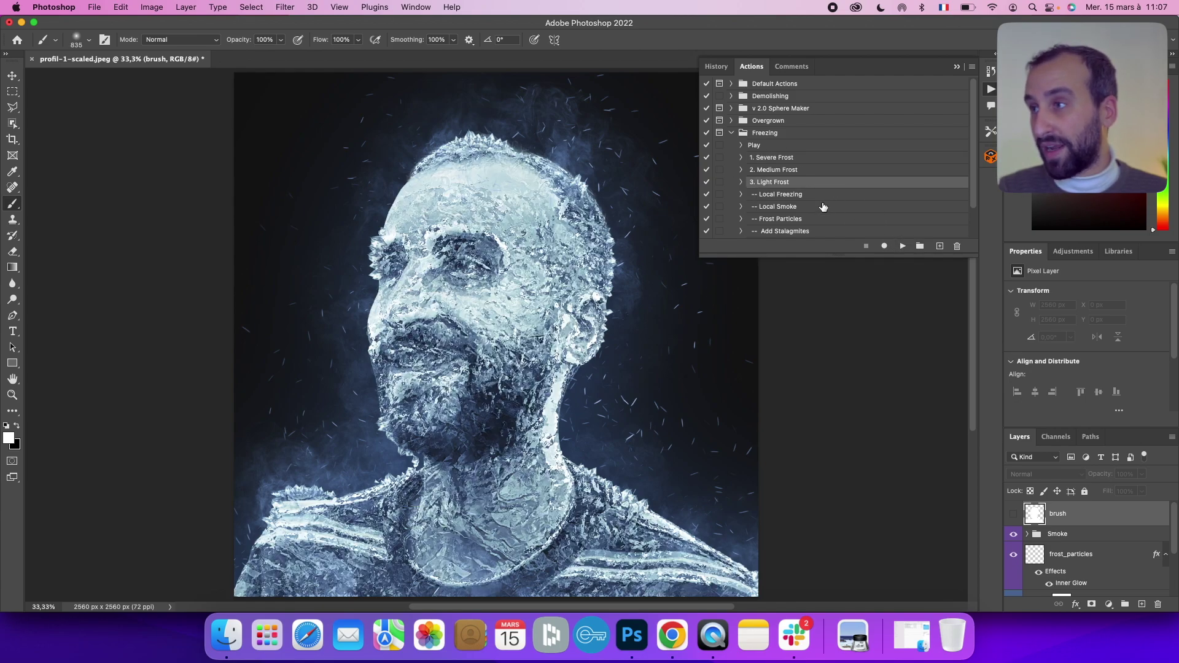
Run the Local Freezing action and paint frost onto the side of the head above the ear
{"action": "left_click", "coordinate": [801, 197]}
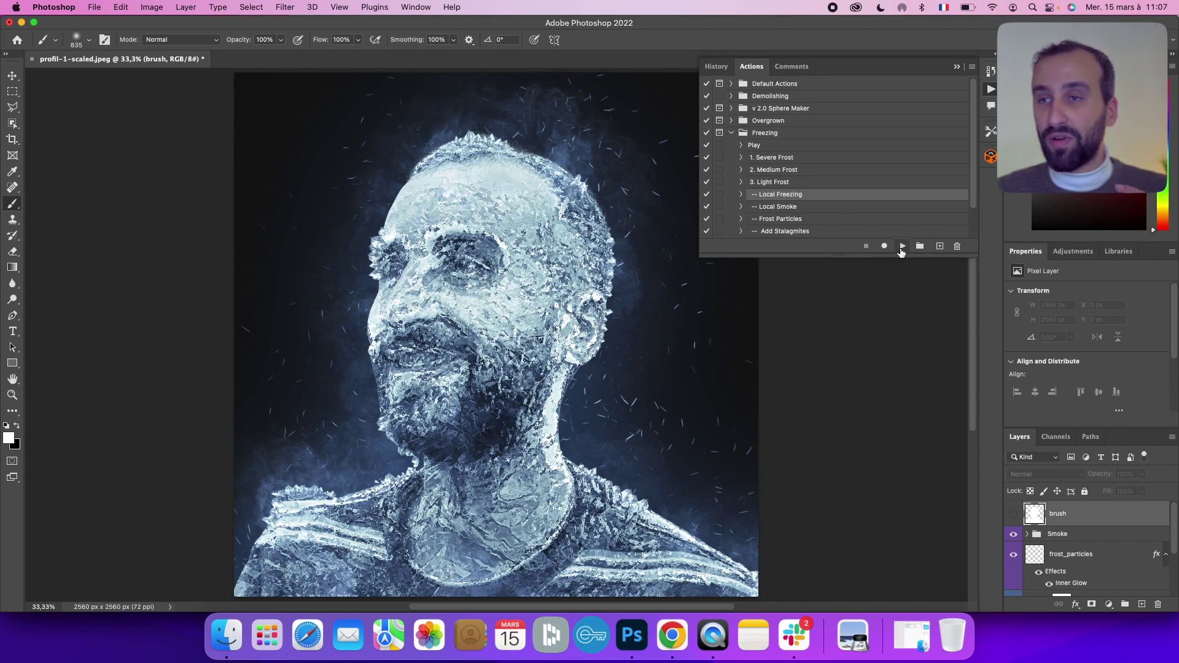
{"action": "left_click", "coordinate": [901, 247]}
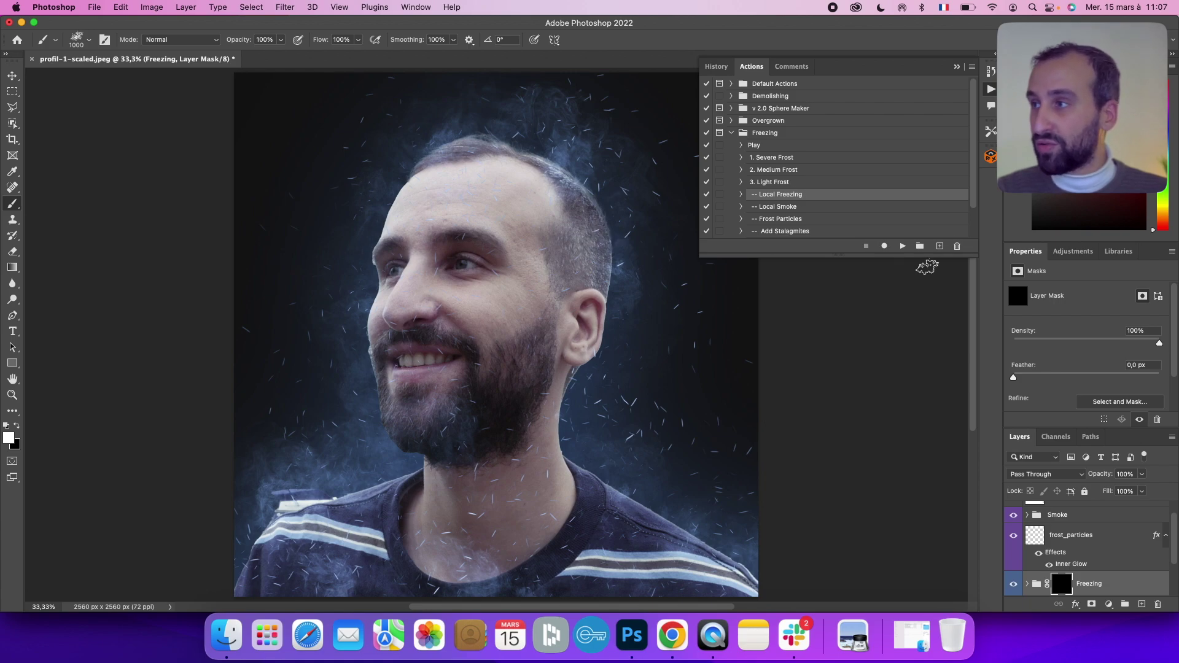
{"action": "mouse_move", "coordinate": [554, 241]}
{"action": "left_mouse_down"}
{"action": "mouse_move", "coordinate": [545, 190]}
{"action": "mouse_move", "coordinate": [599, 258]}
{"action": "mouse_move", "coordinate": [608, 249]}
{"action": "mouse_move", "coordinate": [553, 185]}
{"action": "left_mouse_up"}
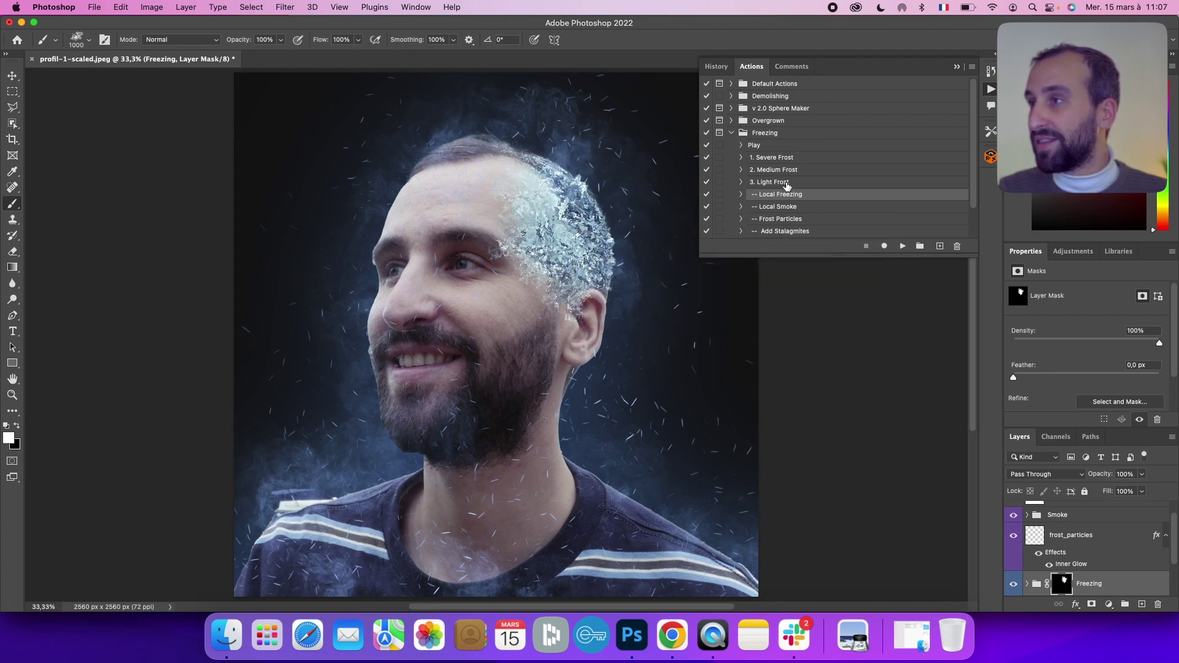
Run the Local Smoke action, and run the Frost Particles action to scatter frost particles on both sides of the head
{"action": "left_click", "coordinate": [845, 208]}
{"action": "left_click", "coordinate": [902, 247]}
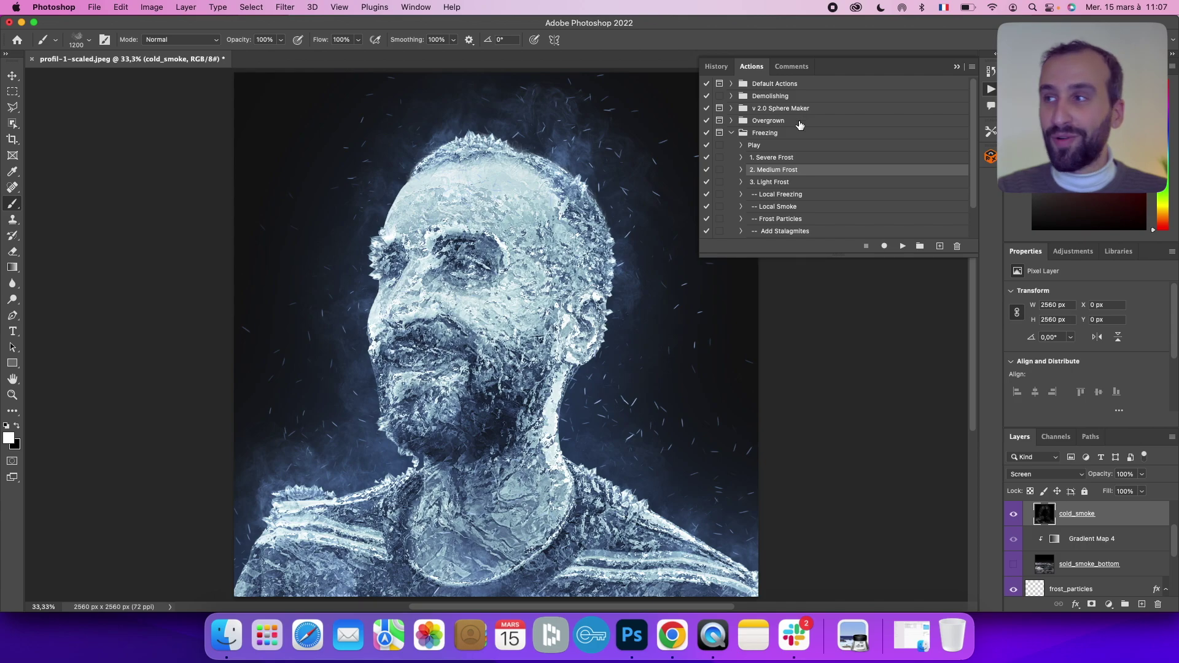
{"action": "scroll", "coordinate": [818, 212], "scroll_direction": "down", "scroll_amount": 1}
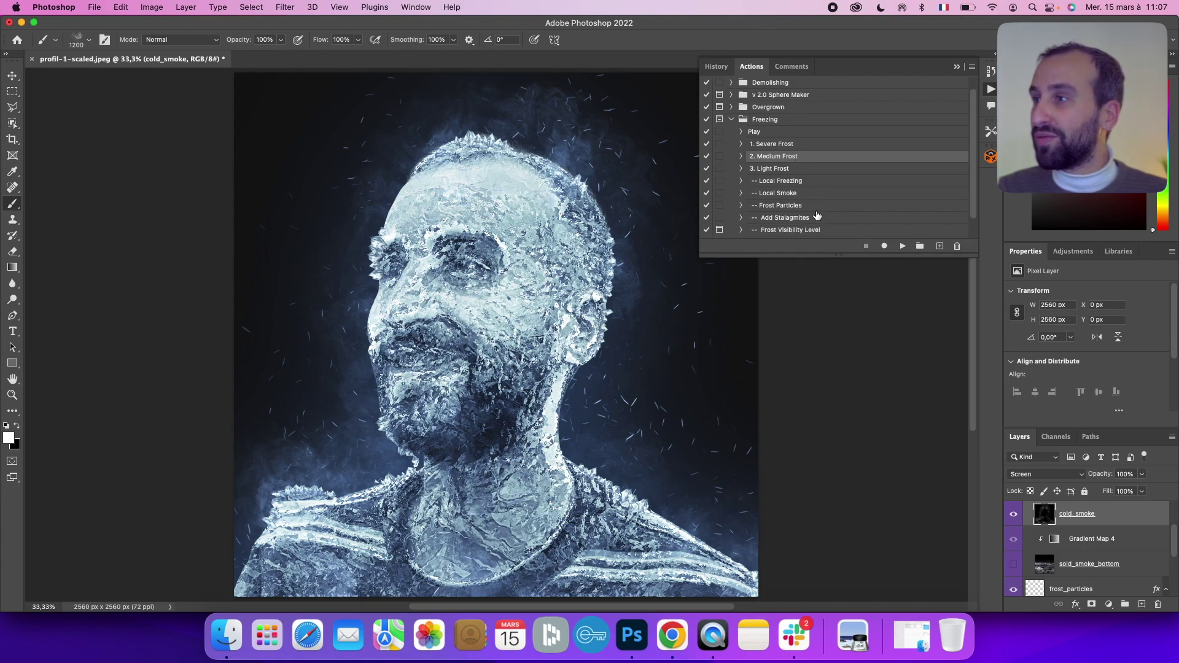
{"action": "left_click", "coordinate": [790, 209]}
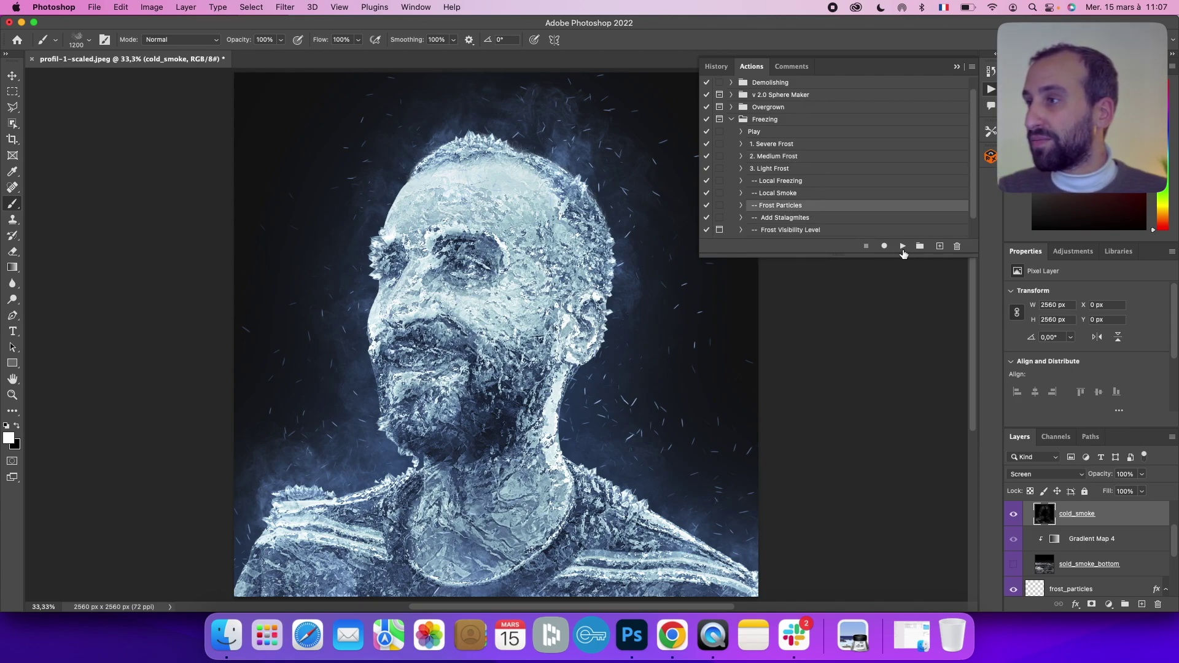
{"action": "left_click", "coordinate": [902, 246]}
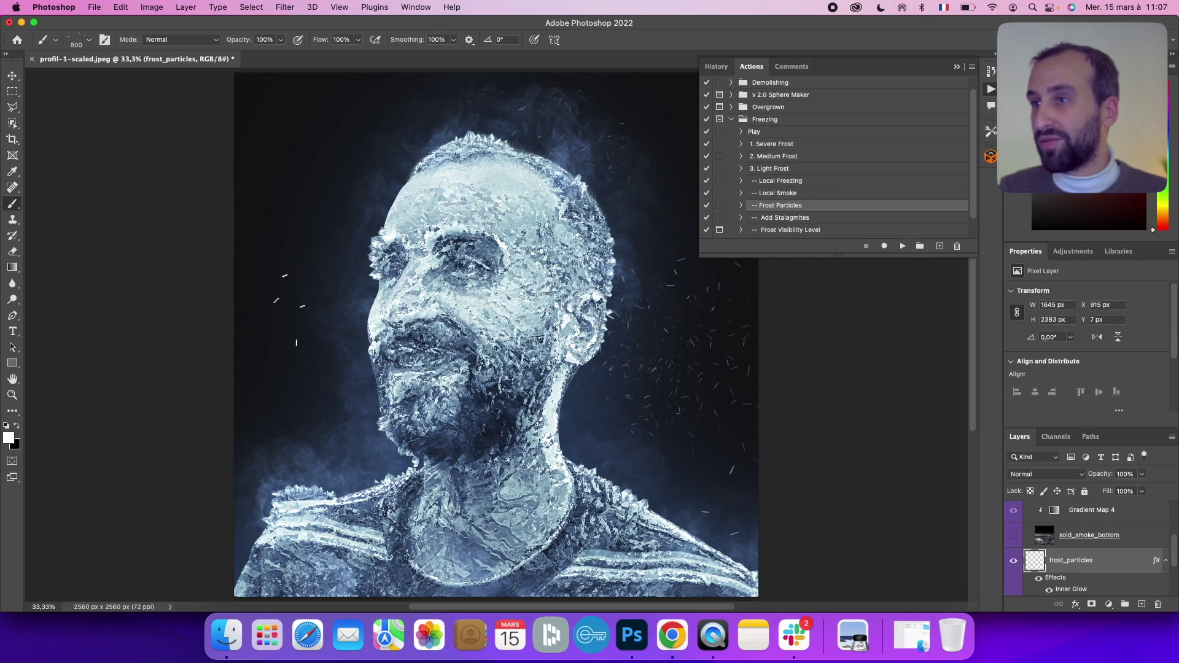
Run the Add Stalagmites action and paint ice spikes along the back edge of the neck below the ear
{"action": "left_click", "coordinate": [791, 219]}
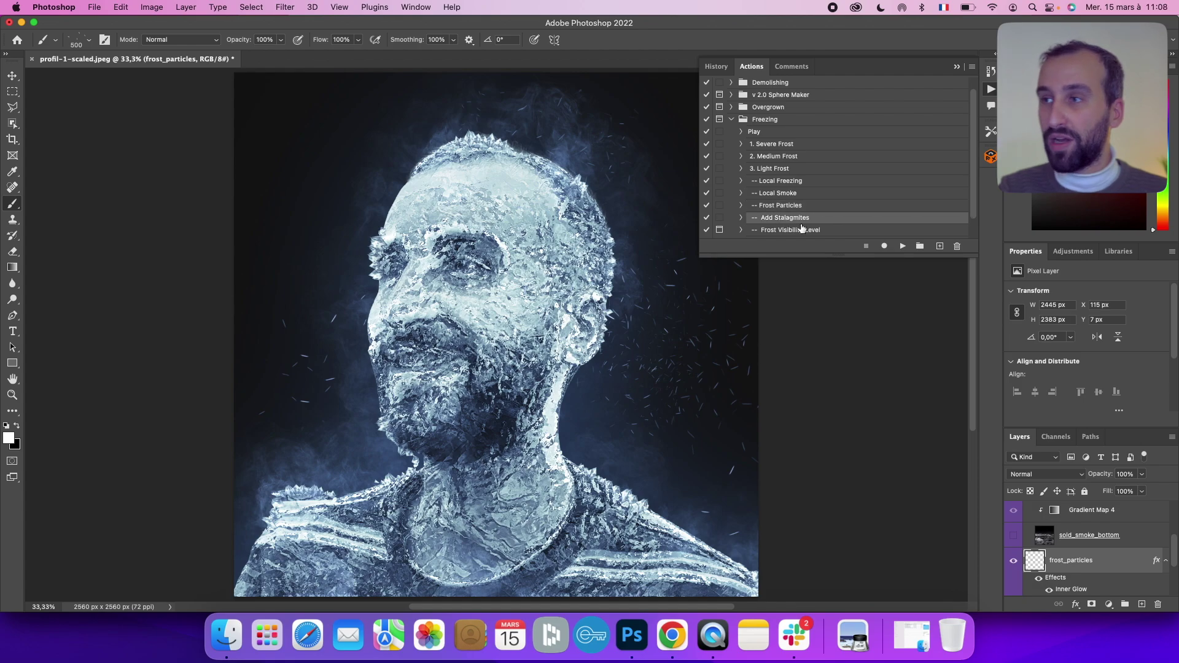
{"action": "left_click", "coordinate": [902, 246]}
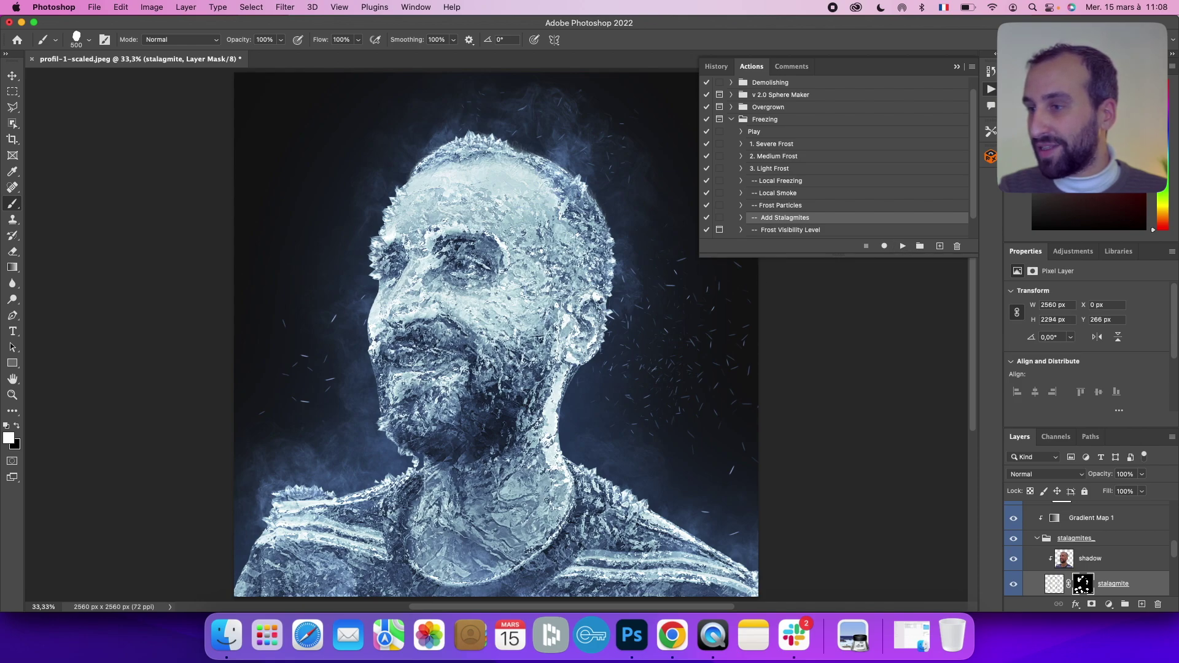
{"action": "mouse_move", "coordinate": [568, 458]}
{"action": "left_mouse_down"}
{"action": "mouse_move", "coordinate": [554, 436]}
{"action": "mouse_move", "coordinate": [558, 458]}
{"action": "mouse_move", "coordinate": [578, 465]}
{"action": "mouse_move", "coordinate": [578, 390]}
{"action": "left_mouse_up"}
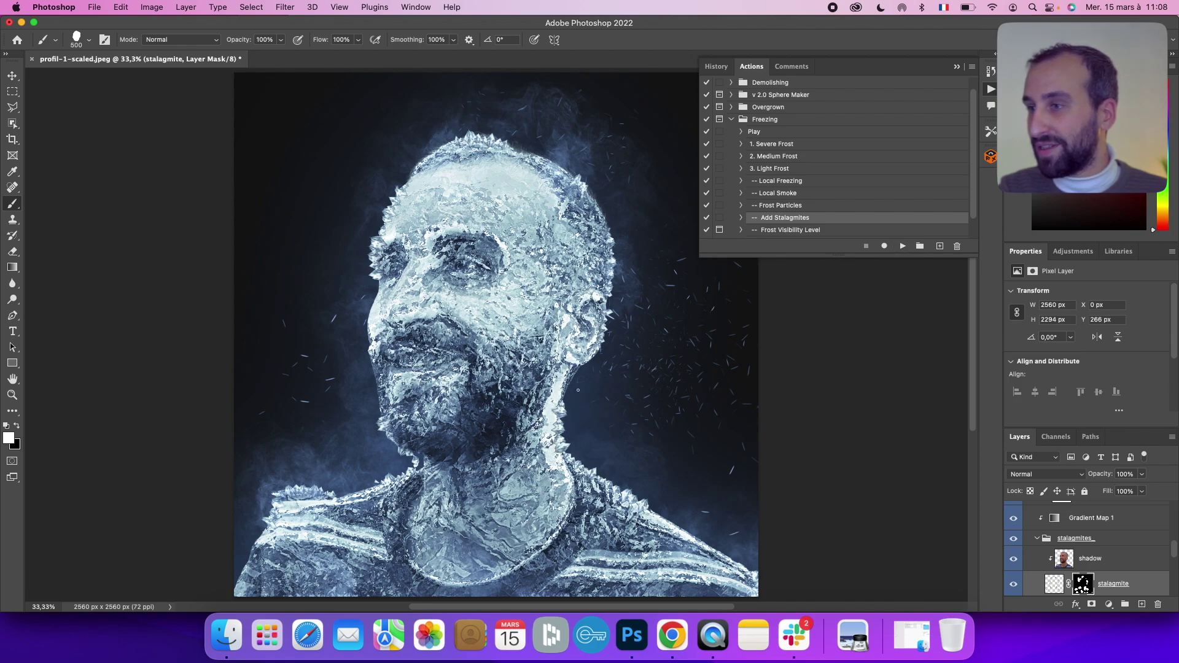